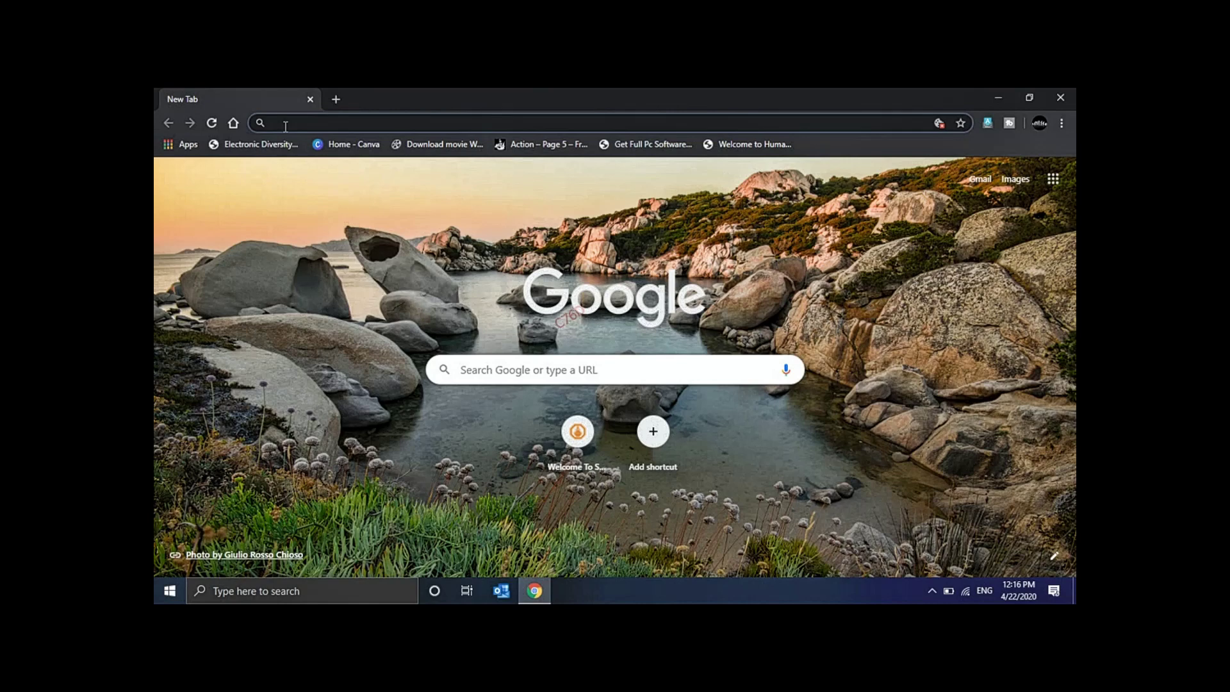
Search the web for "sampath vishwa" and open the Welcome To Sampath Vishwa site.
text(sampath)
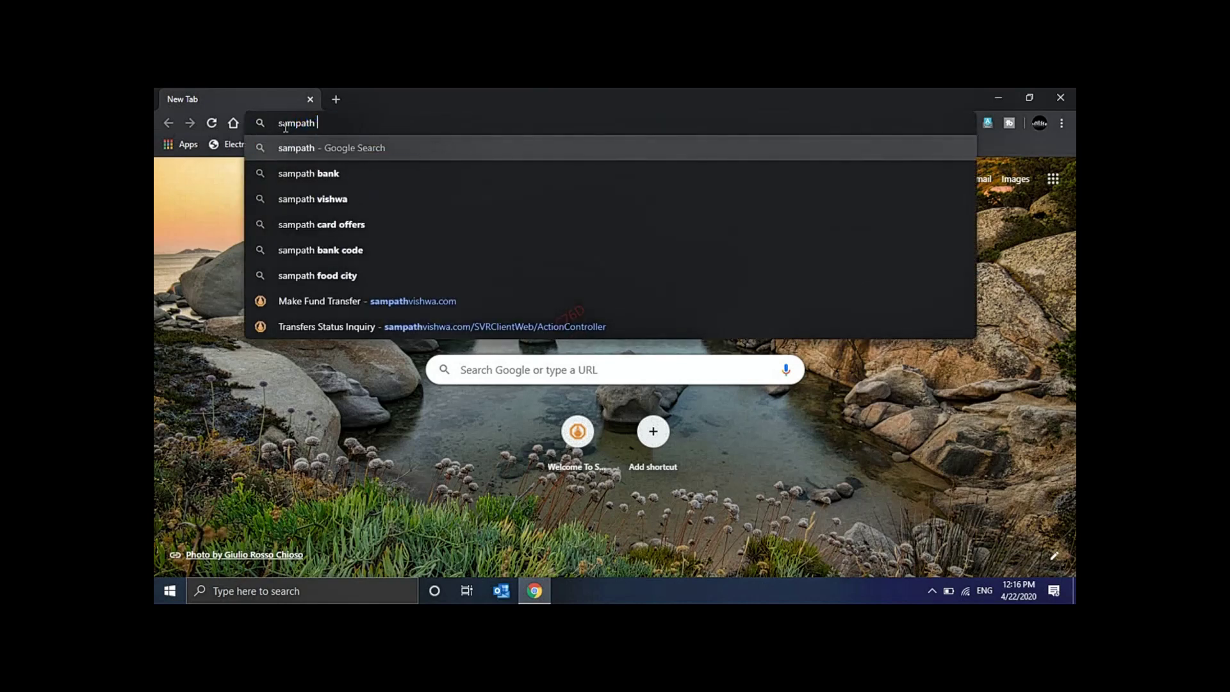
text( vishwa)
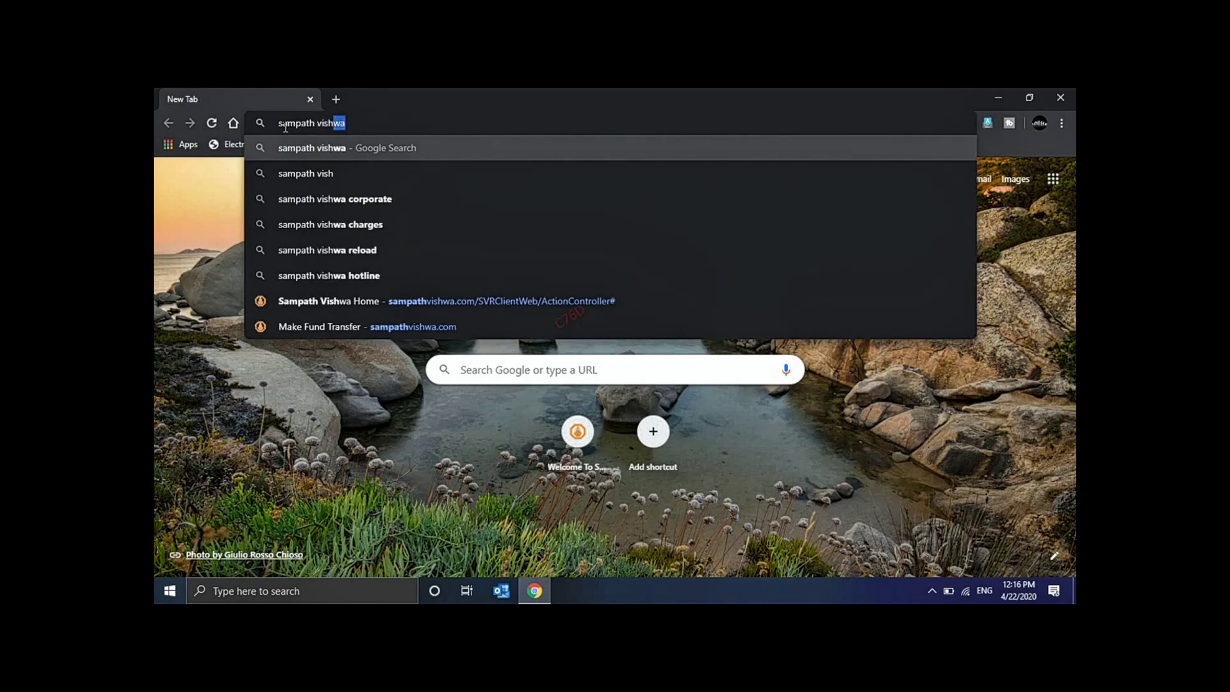
key(Return)
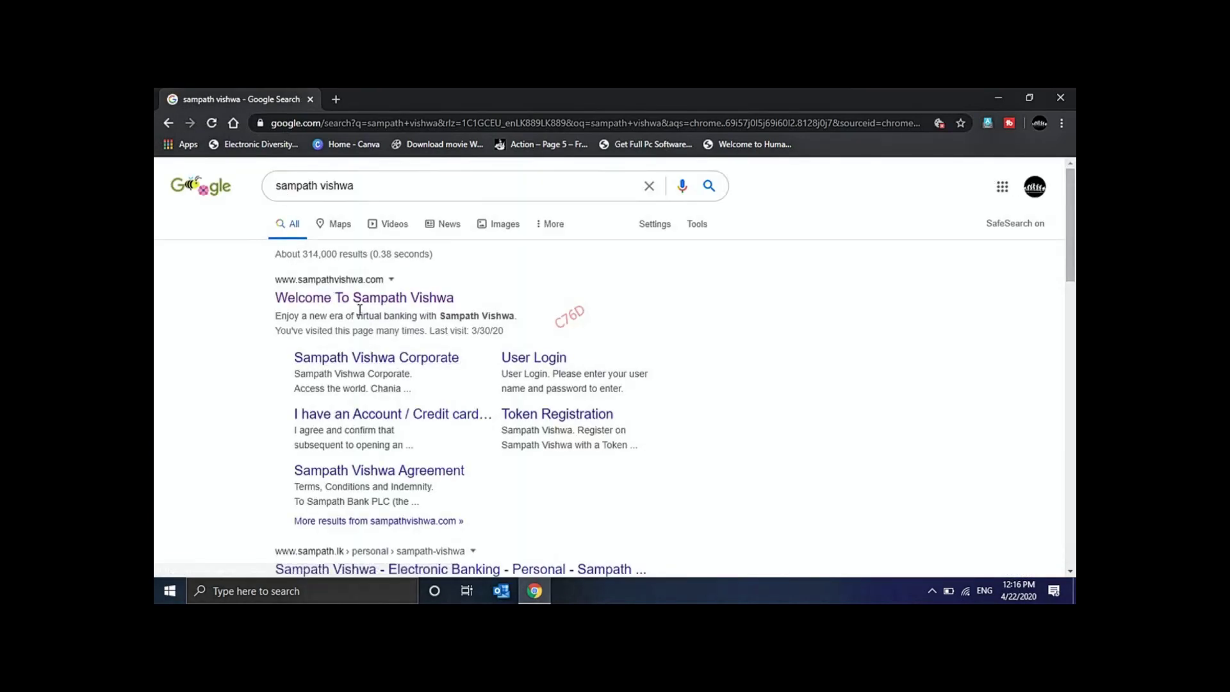
click(357, 302)
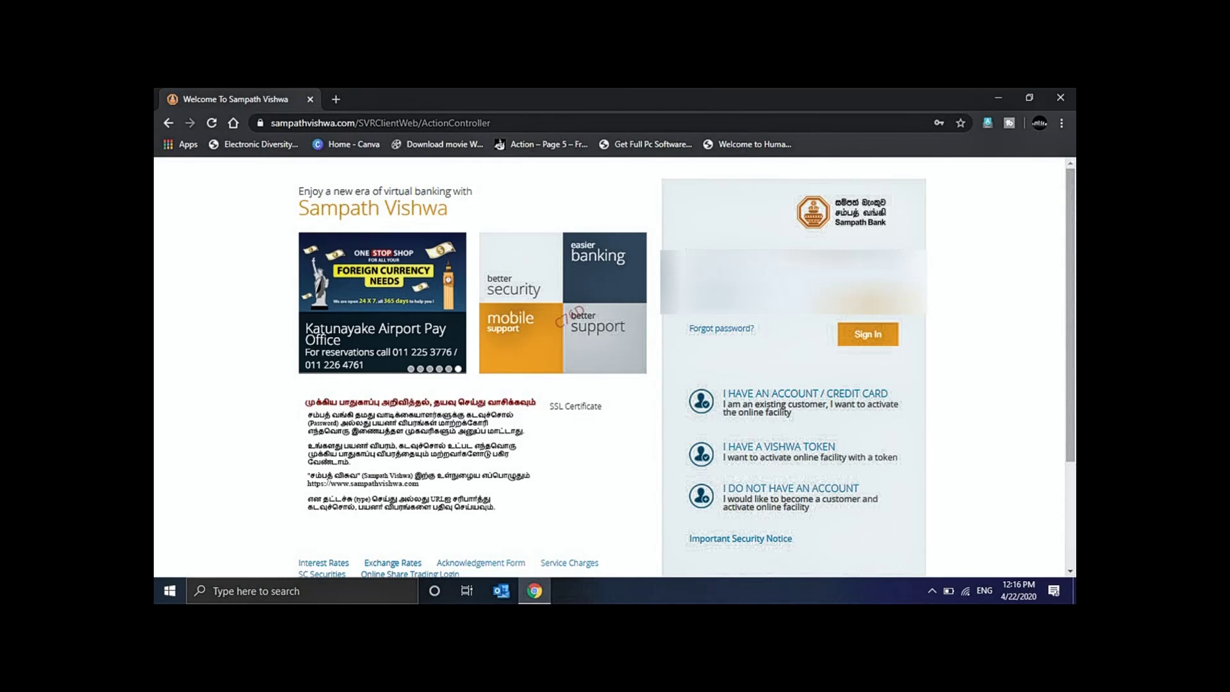
Sign in to the online banking account and dismiss the Doorstep Cash Delivery notice.
key(F5)
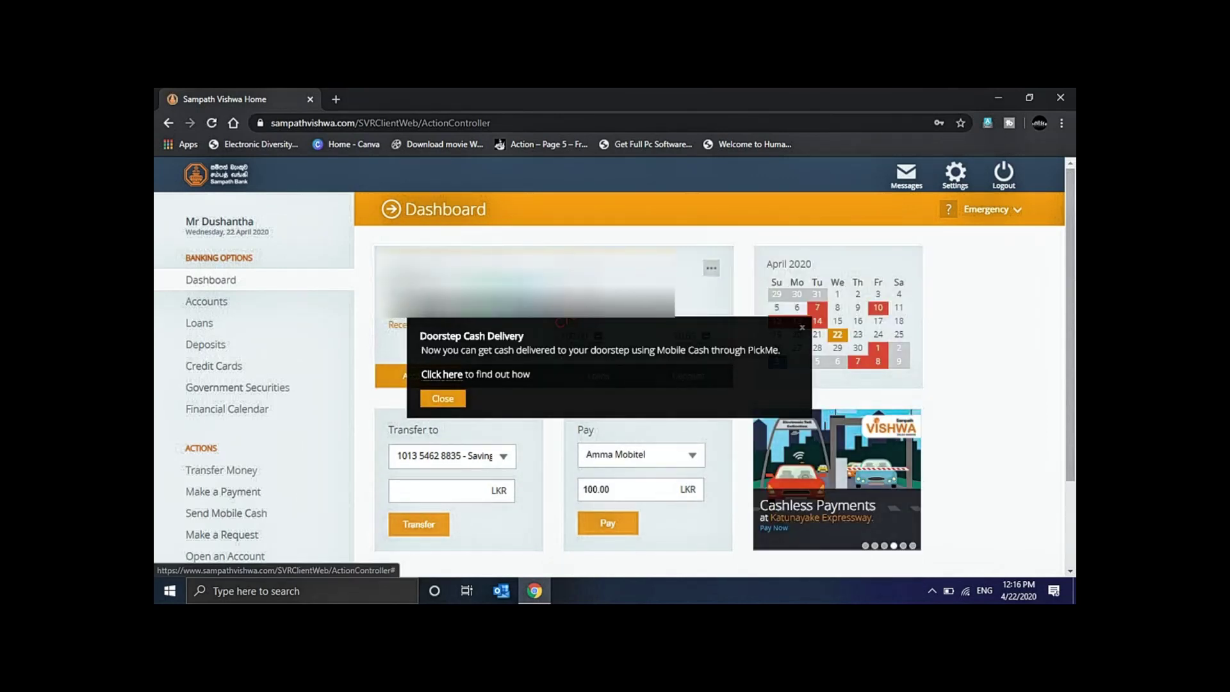
click(443, 398)
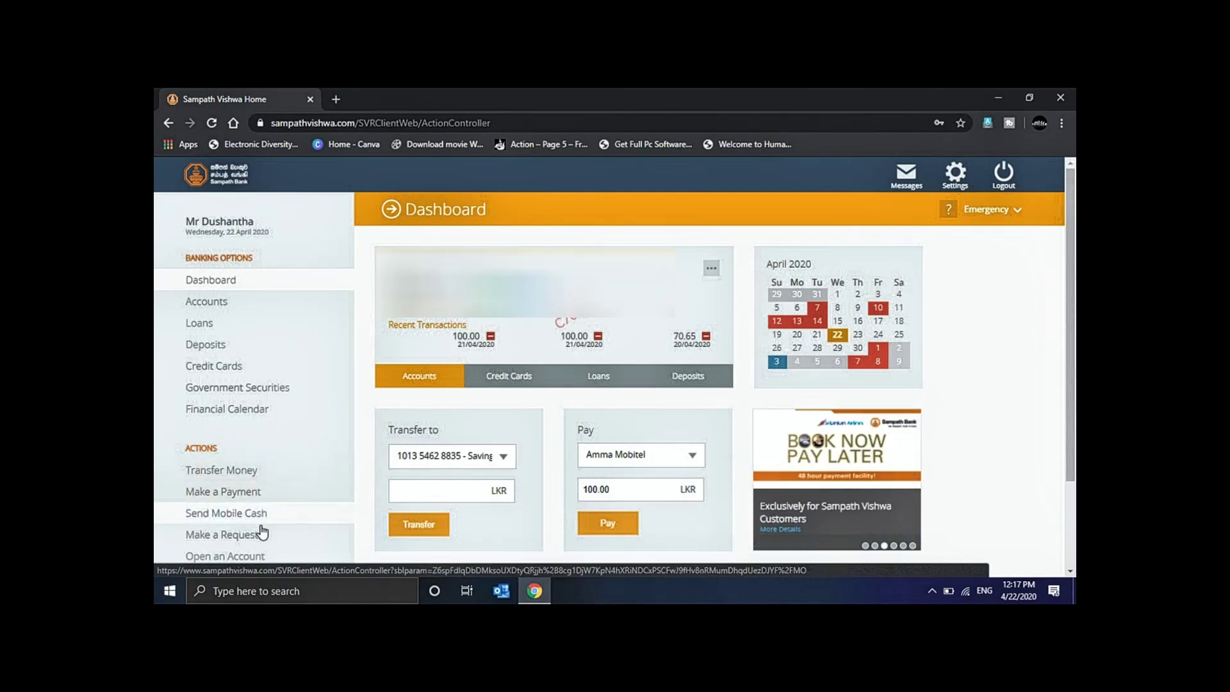
Open the money transfer form and set the transfer type to Third Party Transfers (Sampath Accounts).
click(220, 476)
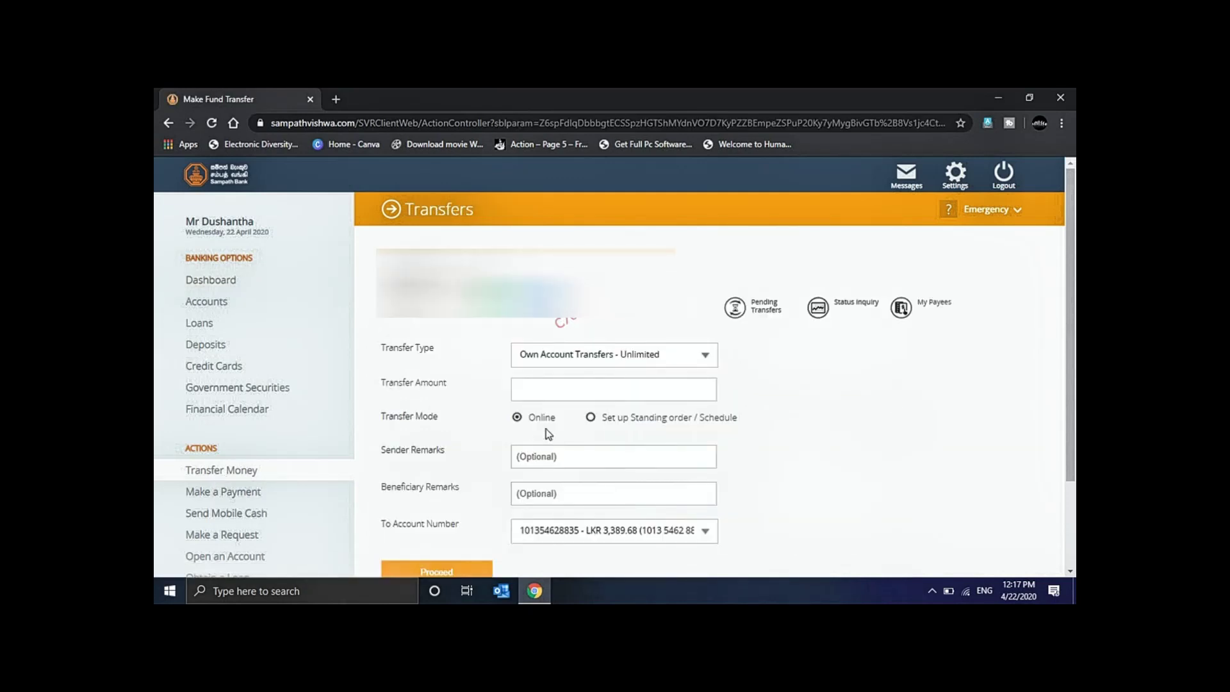
click(705, 356)
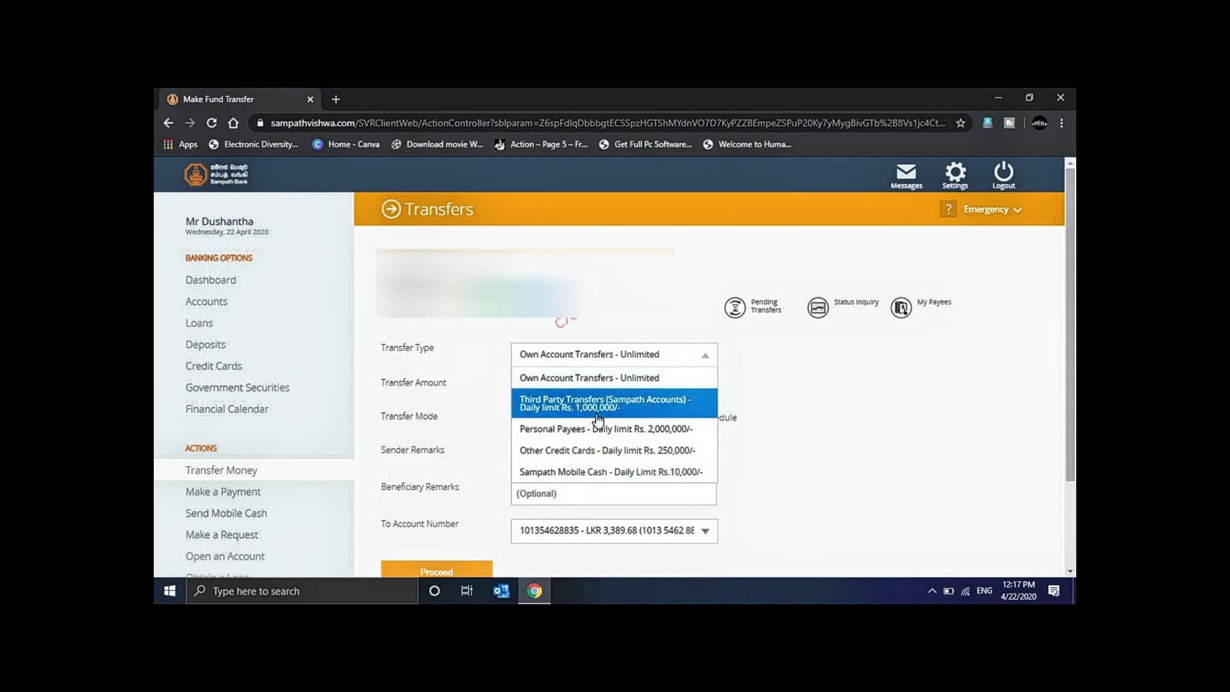
click(601, 378)
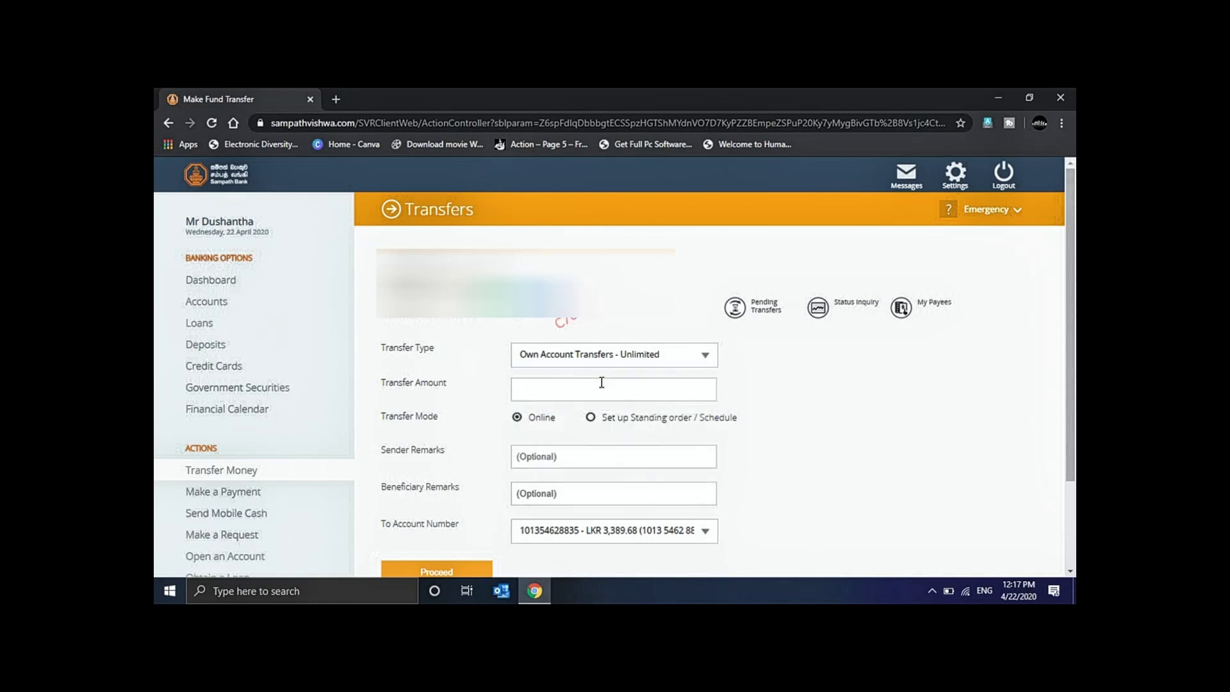
click(672, 356)
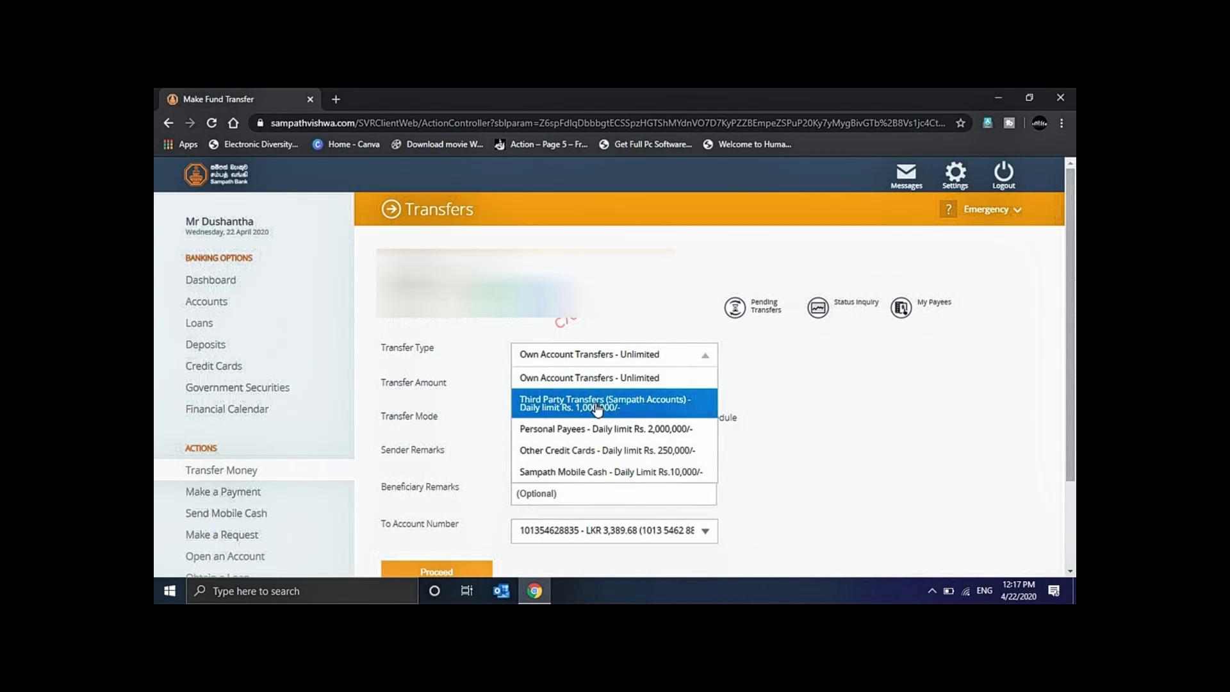
click(598, 408)
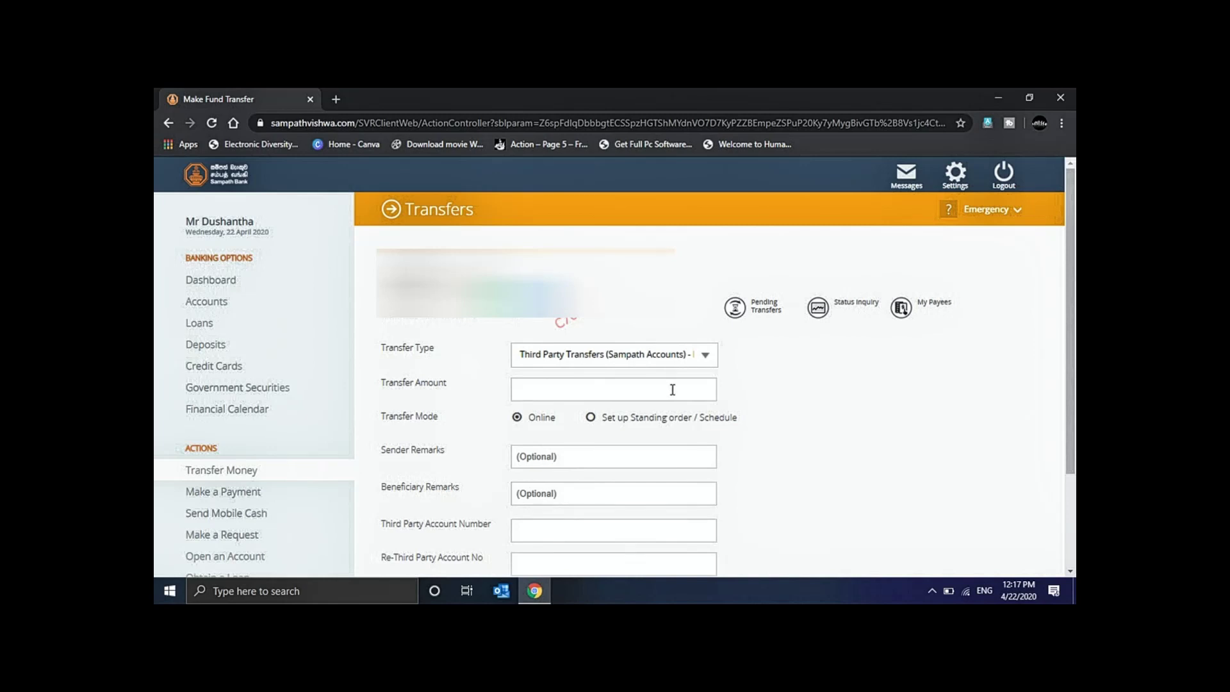
Examine the transfer type options and the amount, remarks and third-party account fields of the transfer form.
click(623, 364)
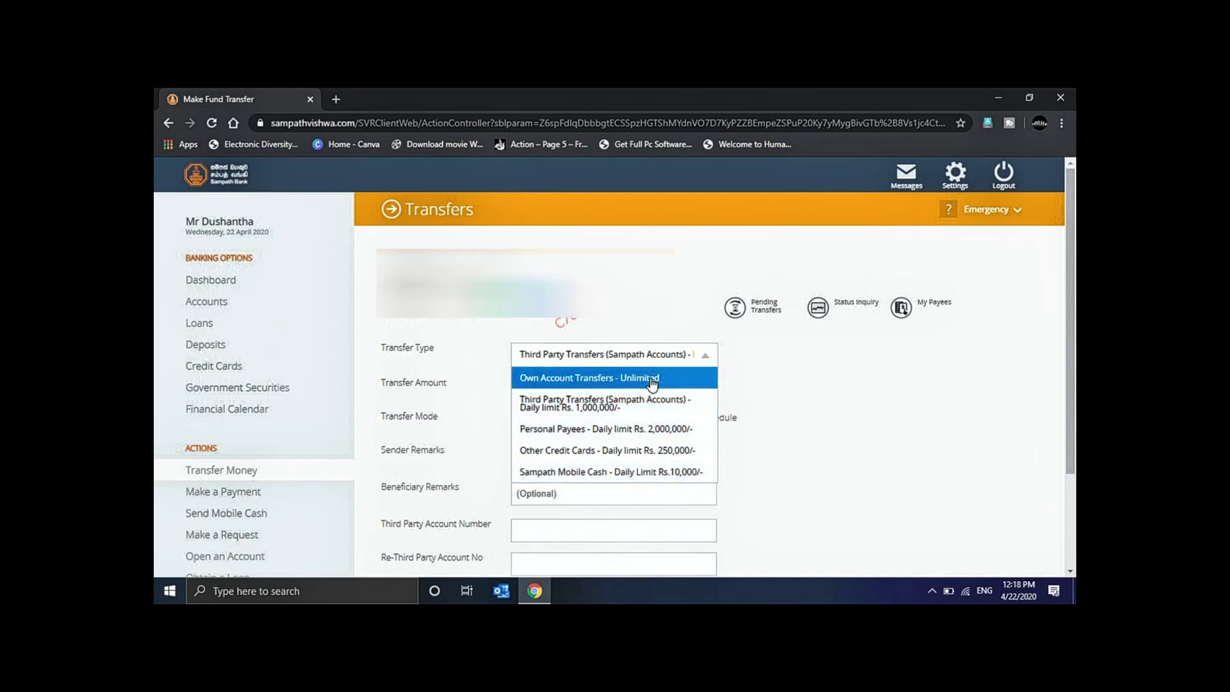
click(833, 418)
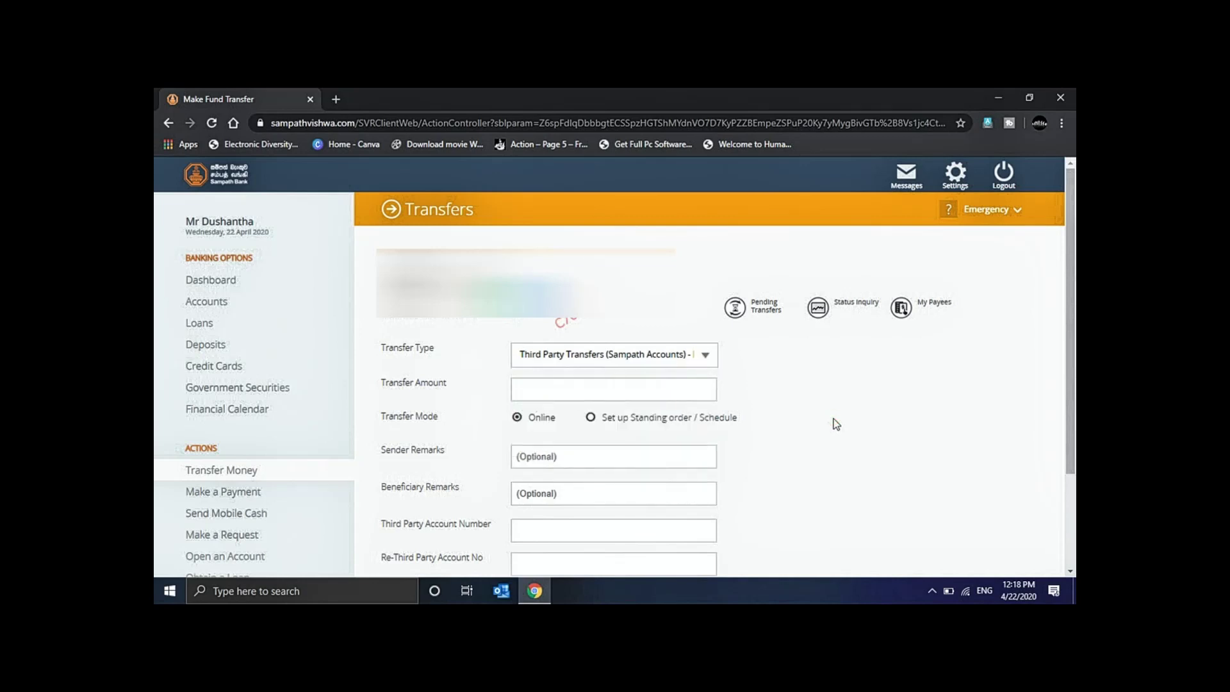
click(541, 389)
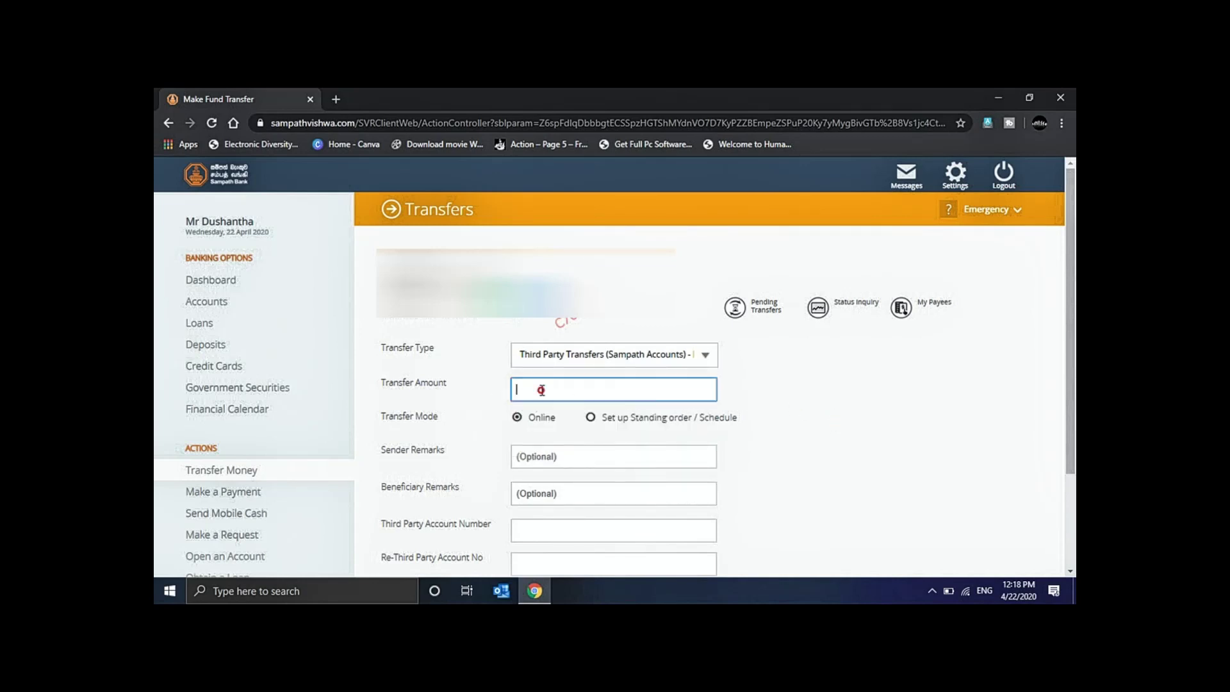
click(541, 458)
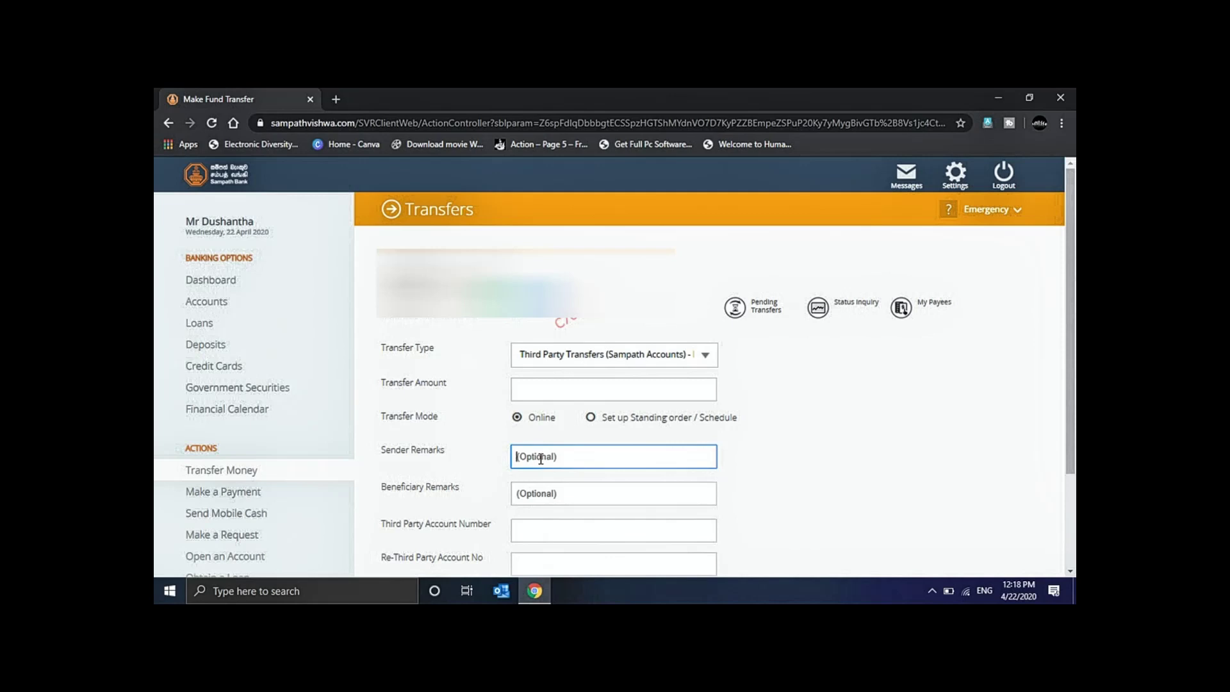
scroll(569, 517, down, 1)
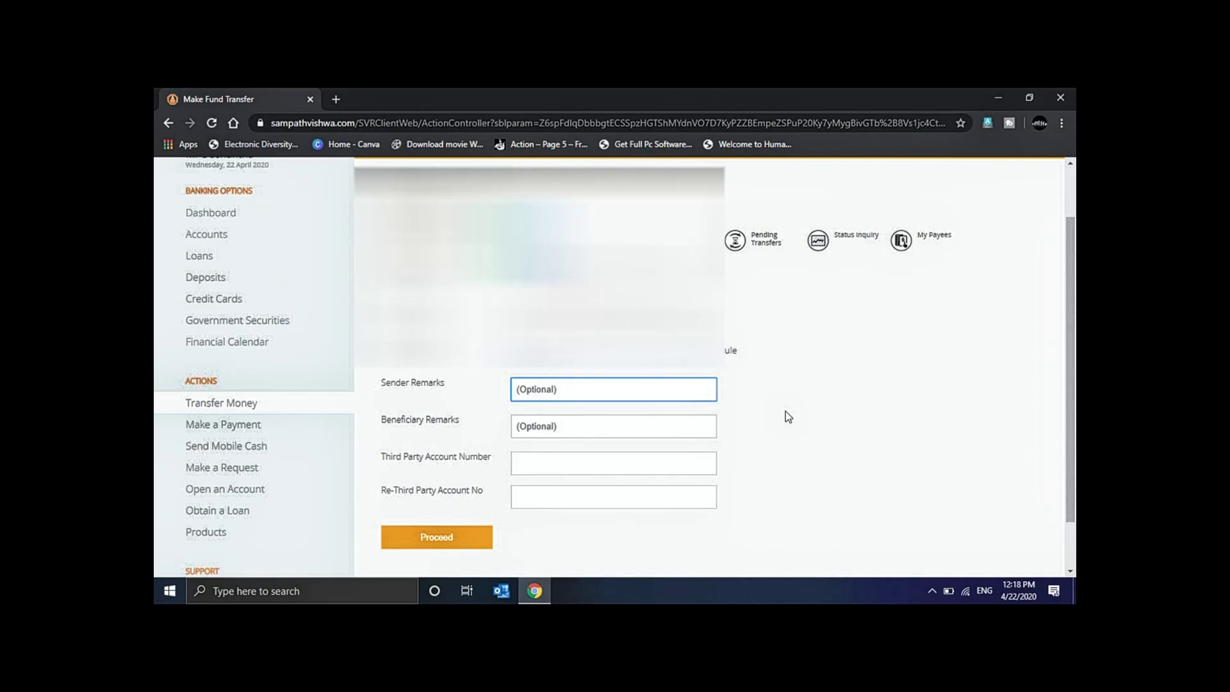
click(706, 287)
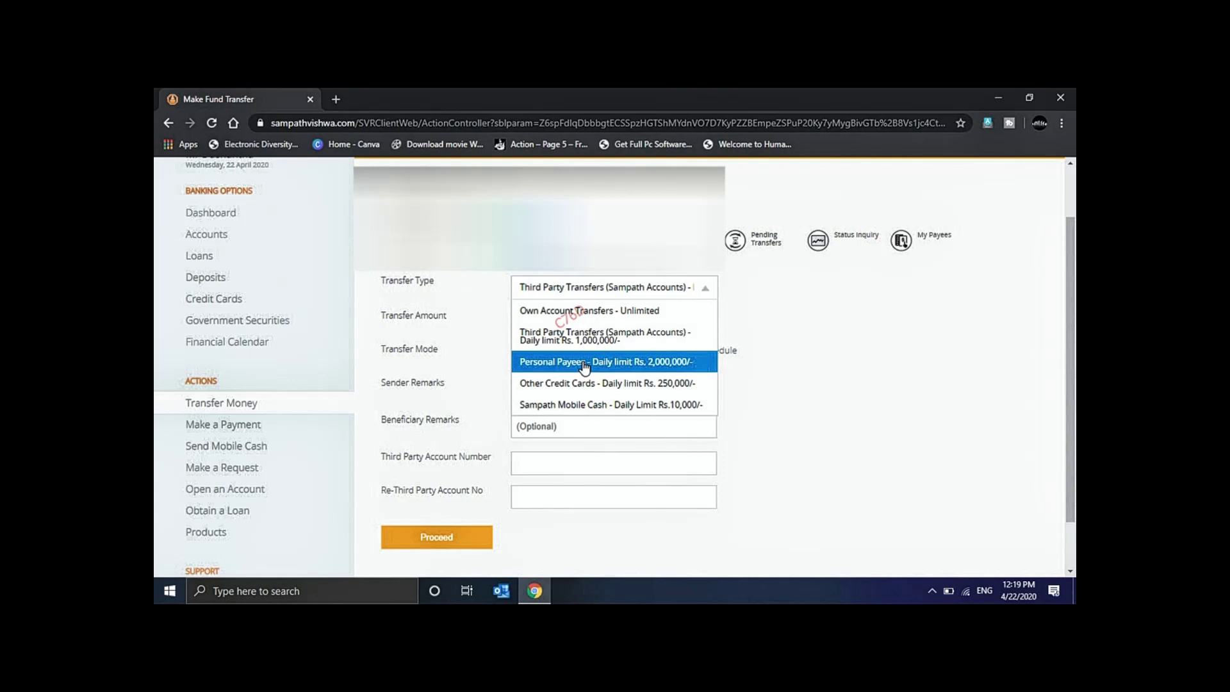
click(906, 363)
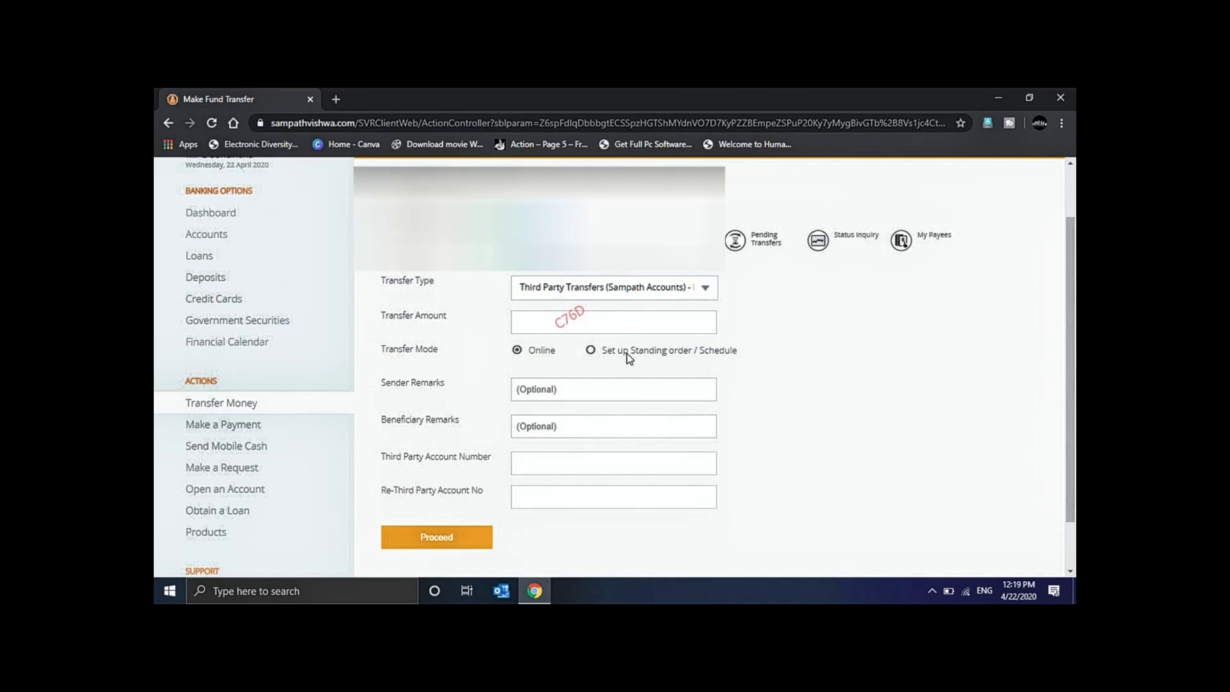
click(581, 327)
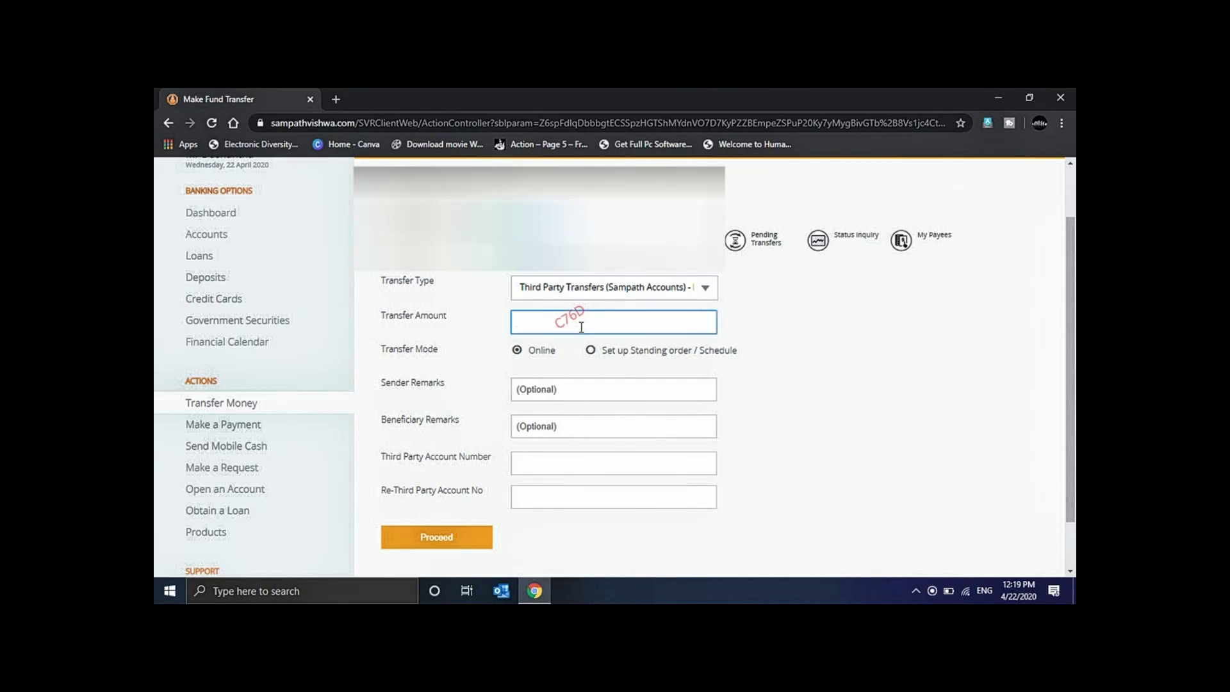
Set the transfer mode to Set up Standing order / Schedule and view the available transfer frequencies.
click(591, 351)
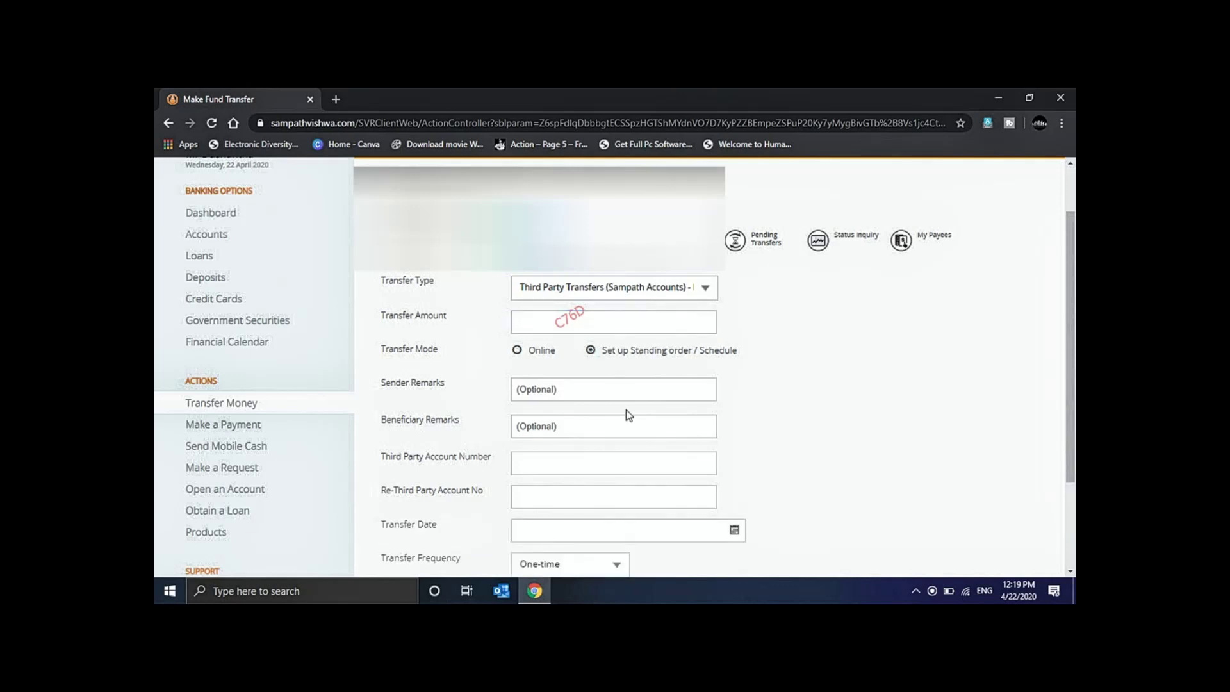
scroll(557, 486, down, 1)
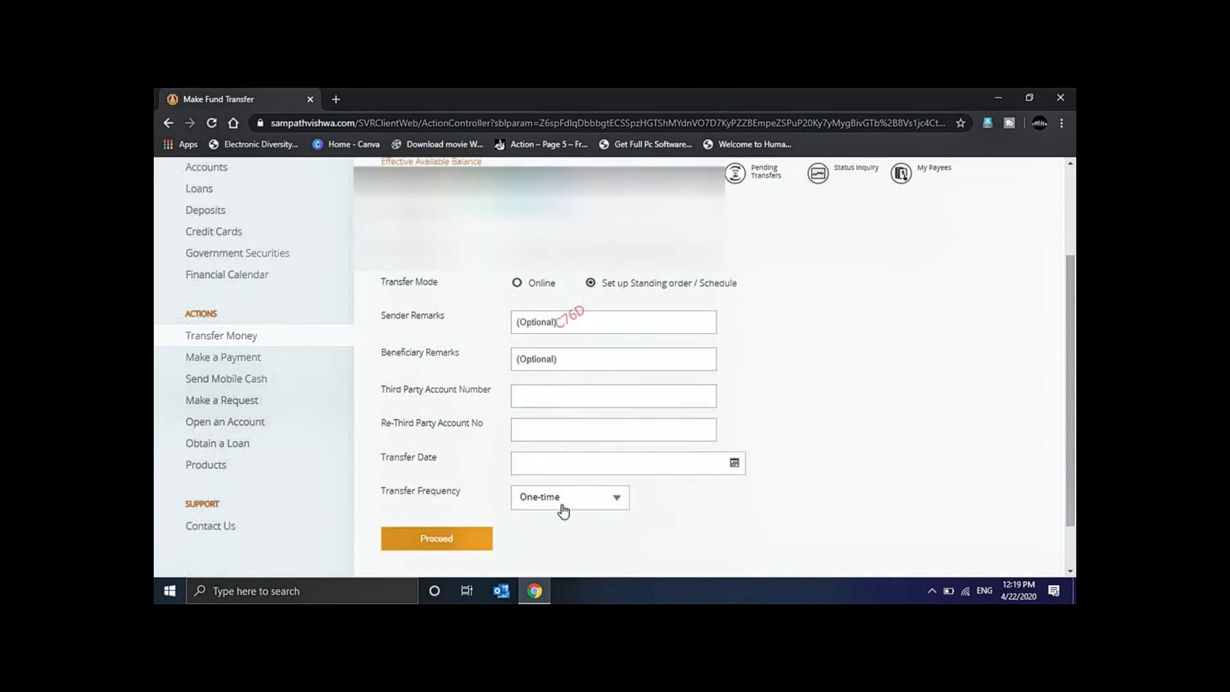
click(602, 506)
scroll(559, 568, down, 1)
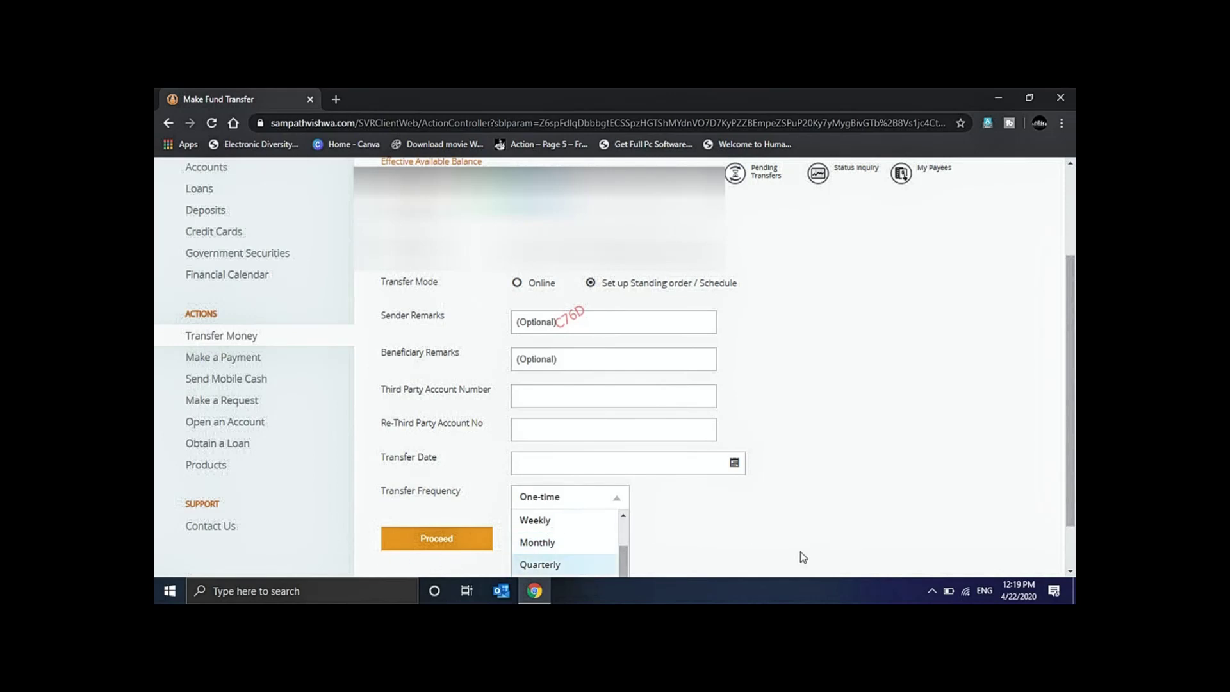
click(994, 426)
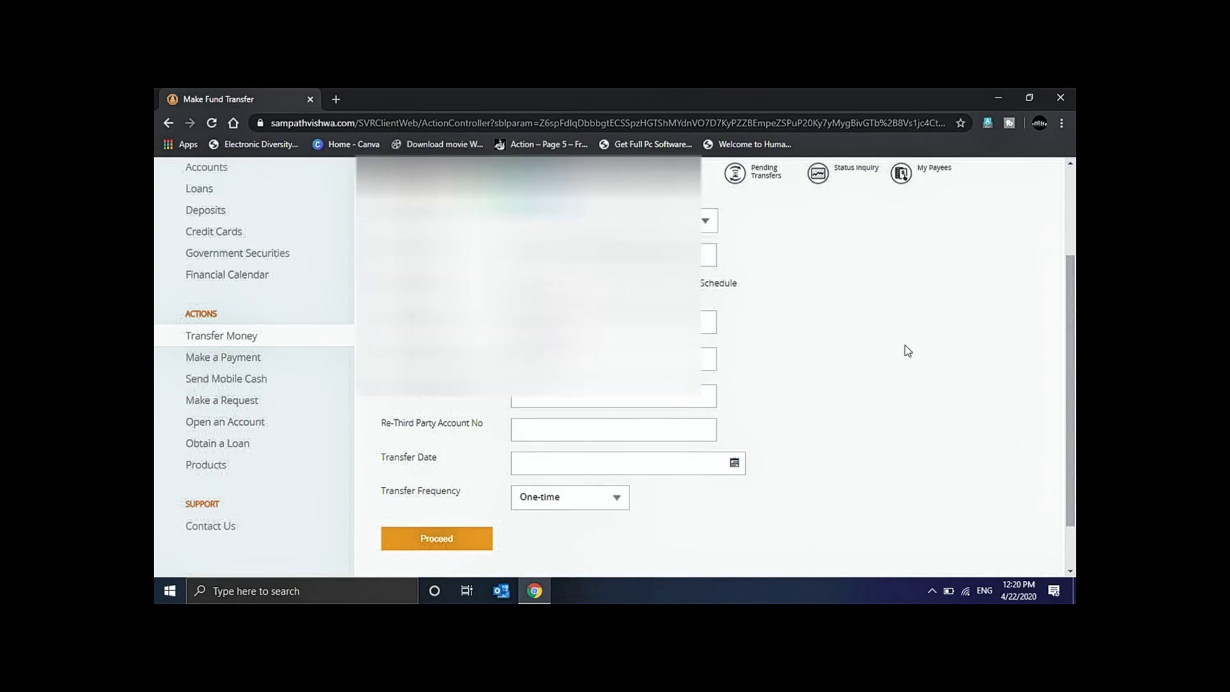
Open the Make a Payment page and expand its list of payee categories.
scroll(940, 344, up, 3)
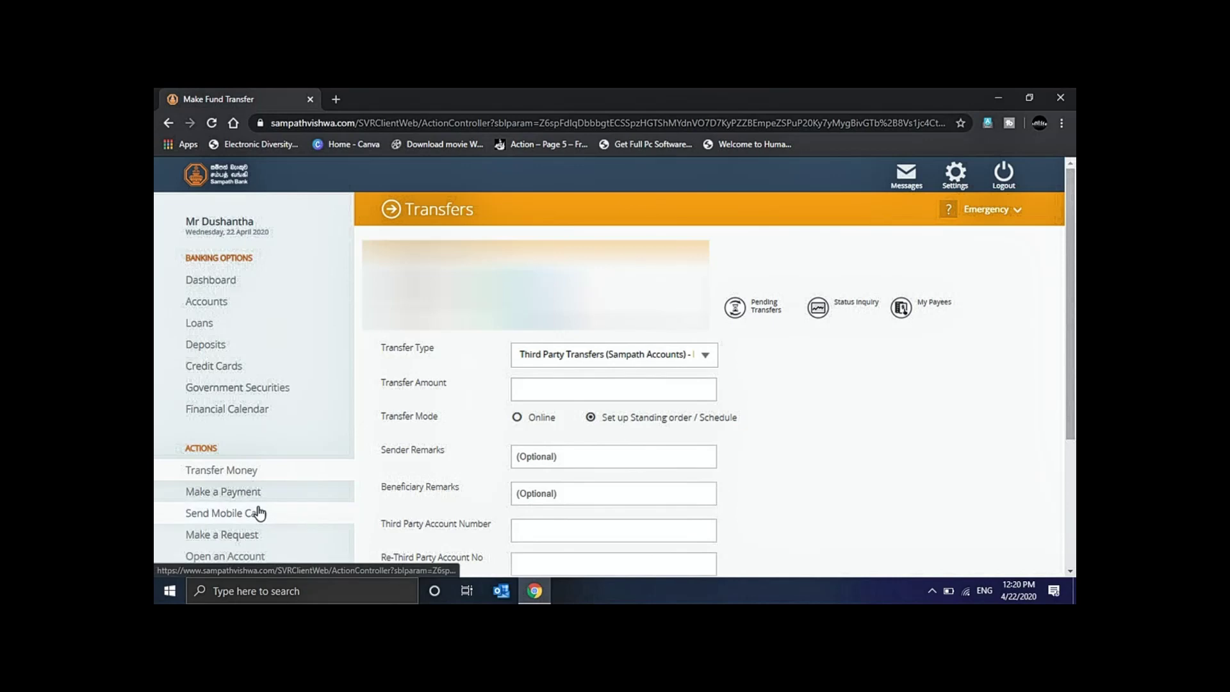
click(228, 497)
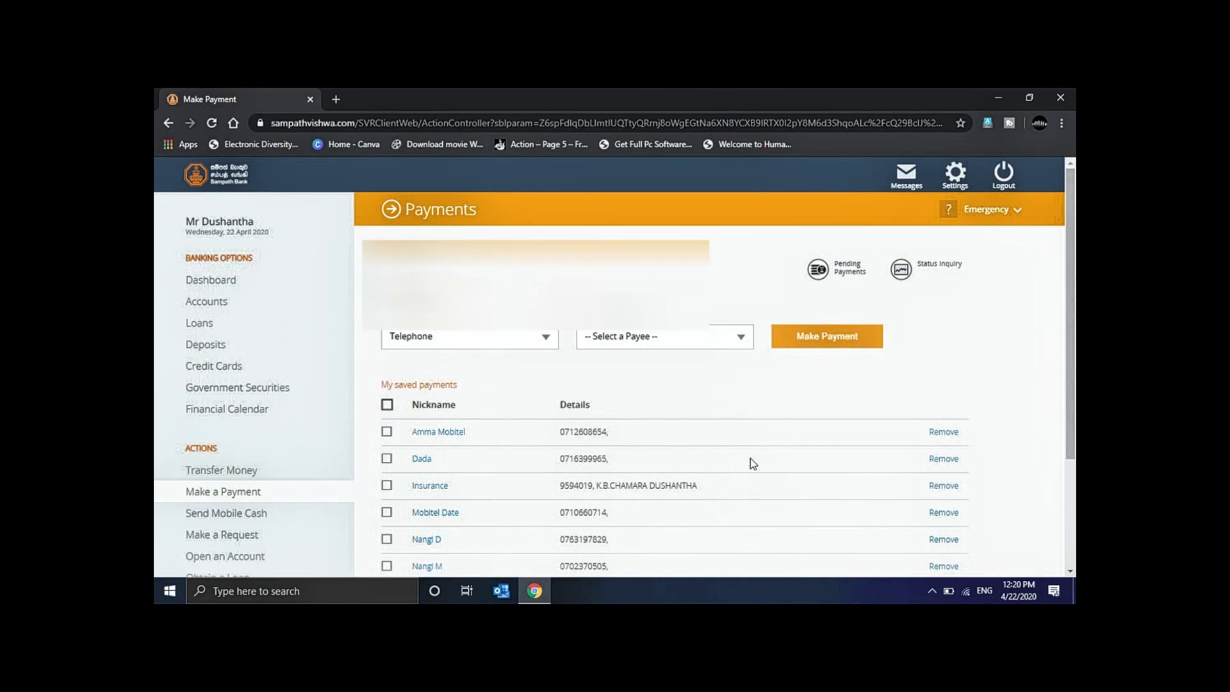
click(545, 339)
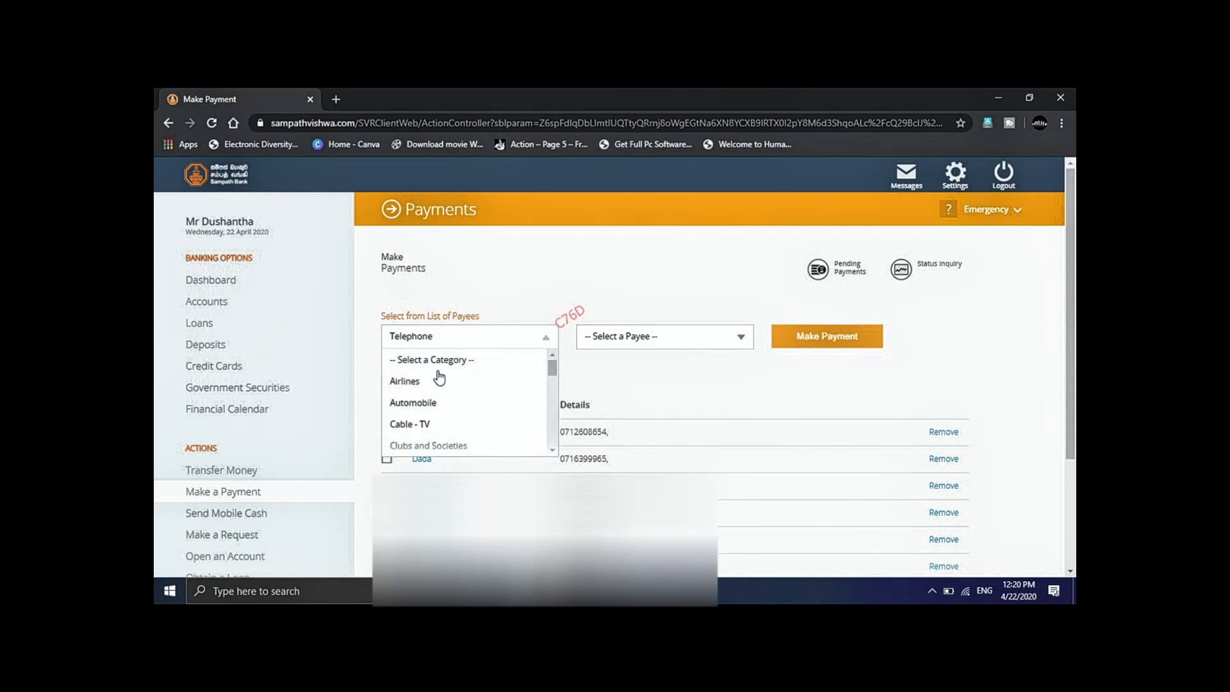
Examine the available payee categories, from Airlines through to Water Board.
scroll(471, 399, down, 5)
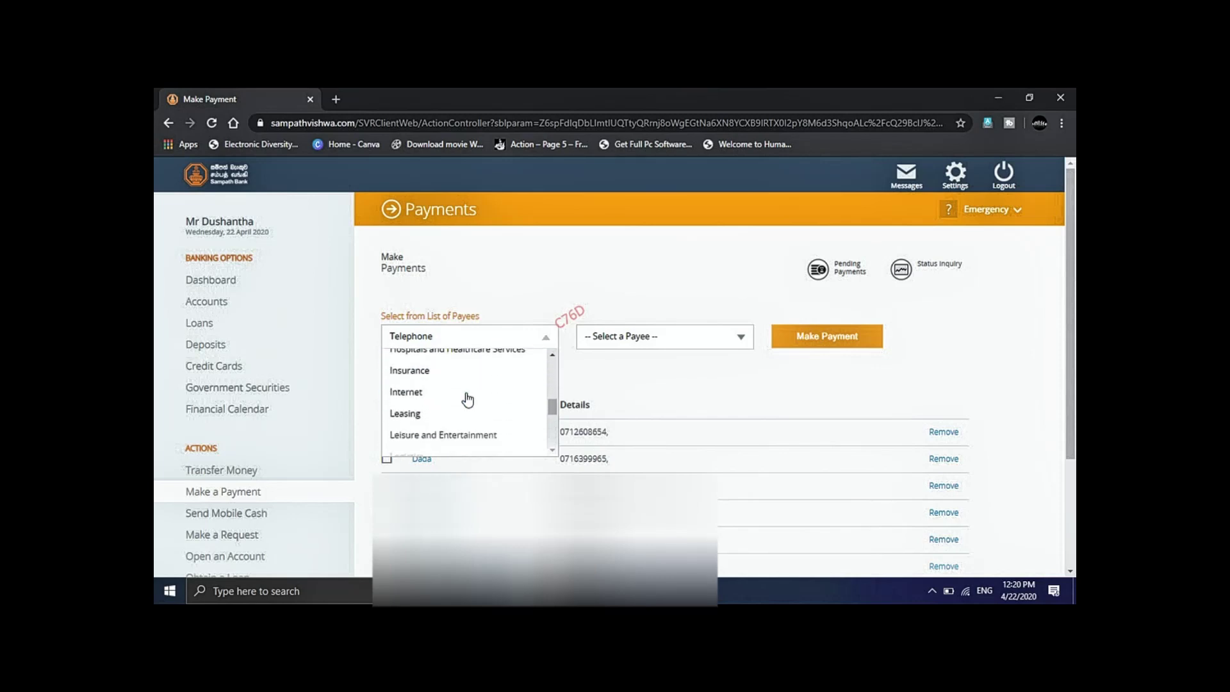
scroll(452, 428, down, 1)
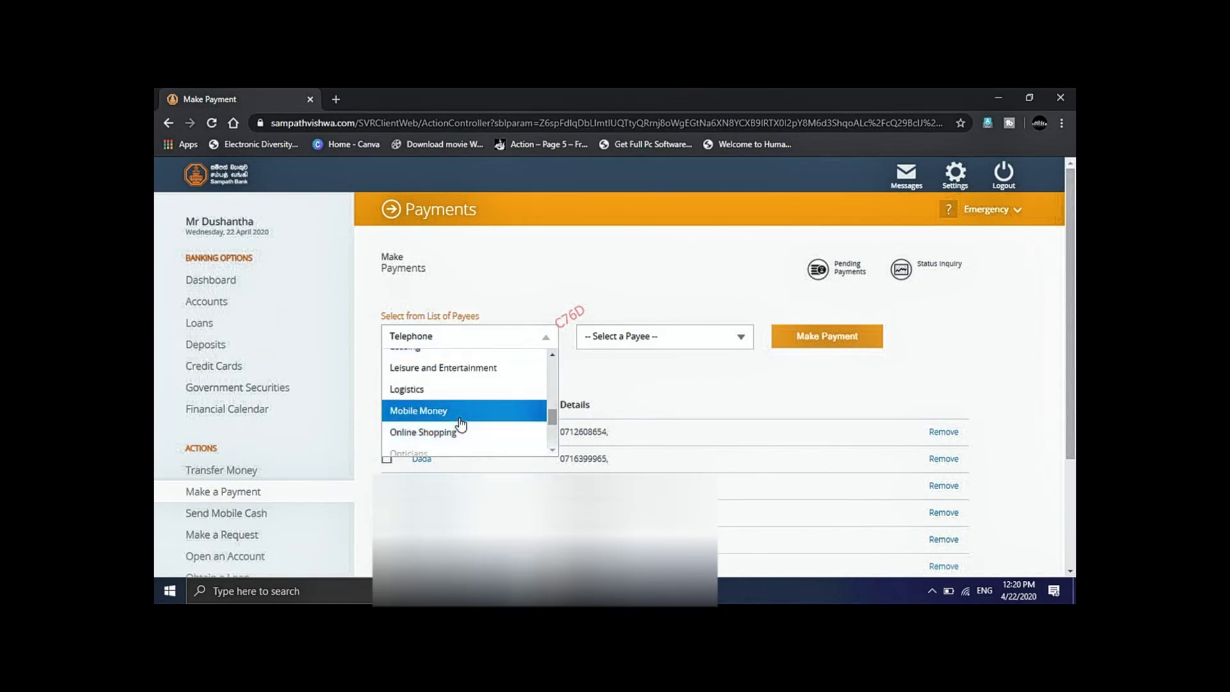
scroll(462, 404, down, 1)
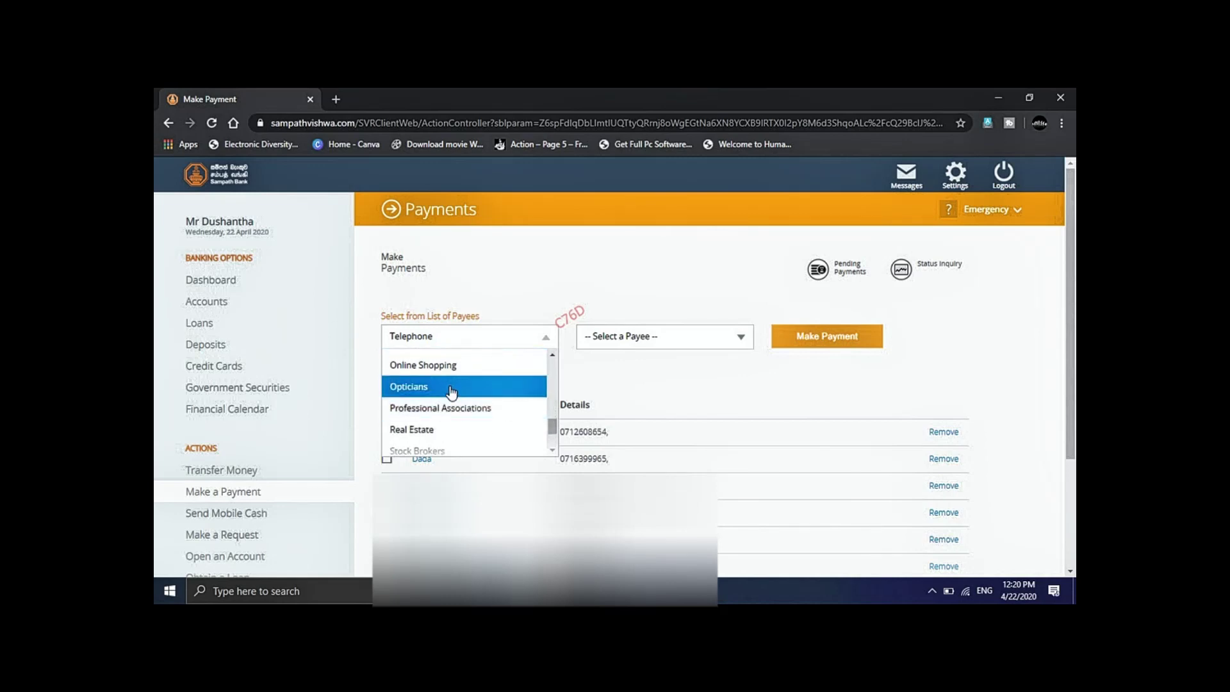
scroll(453, 406, down, 1)
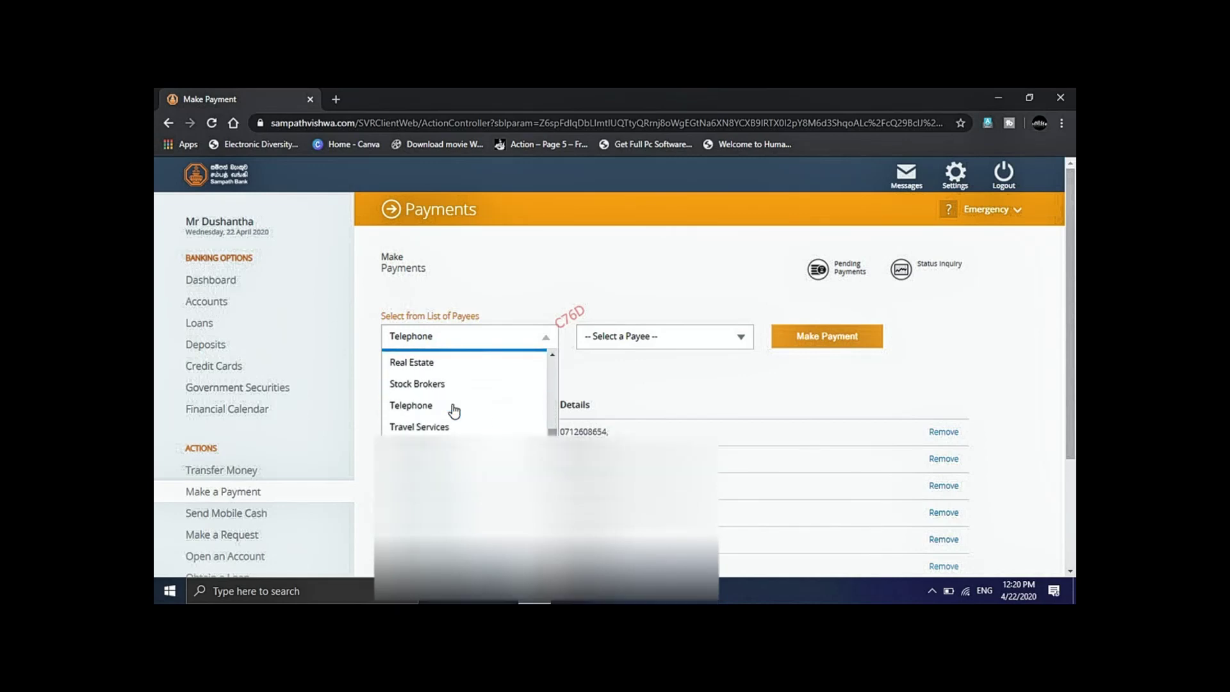
scroll(454, 408, down, 1)
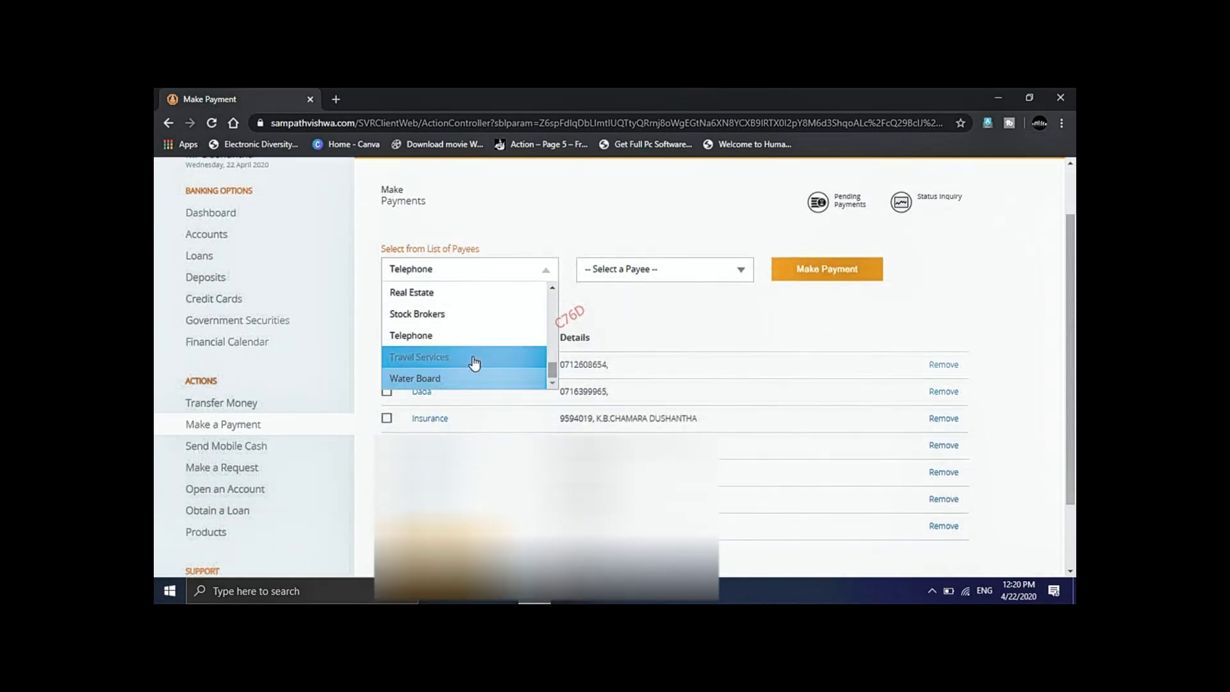
scroll(501, 349, up, 1)
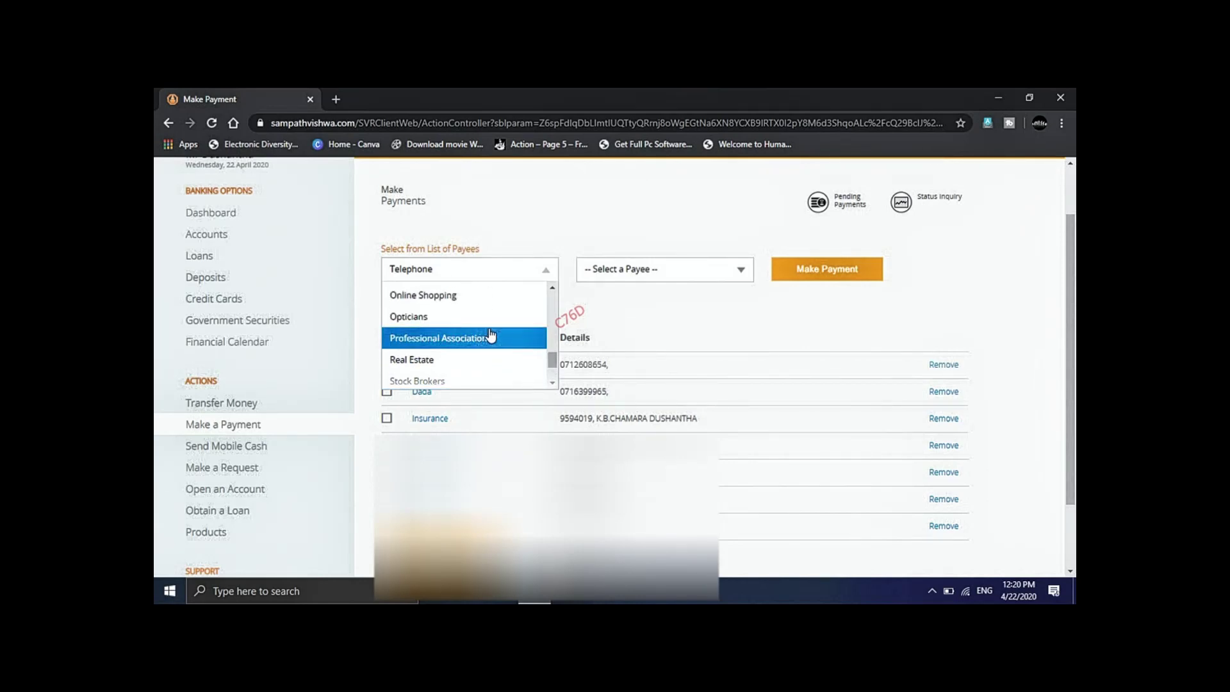
scroll(459, 314, up, 5)
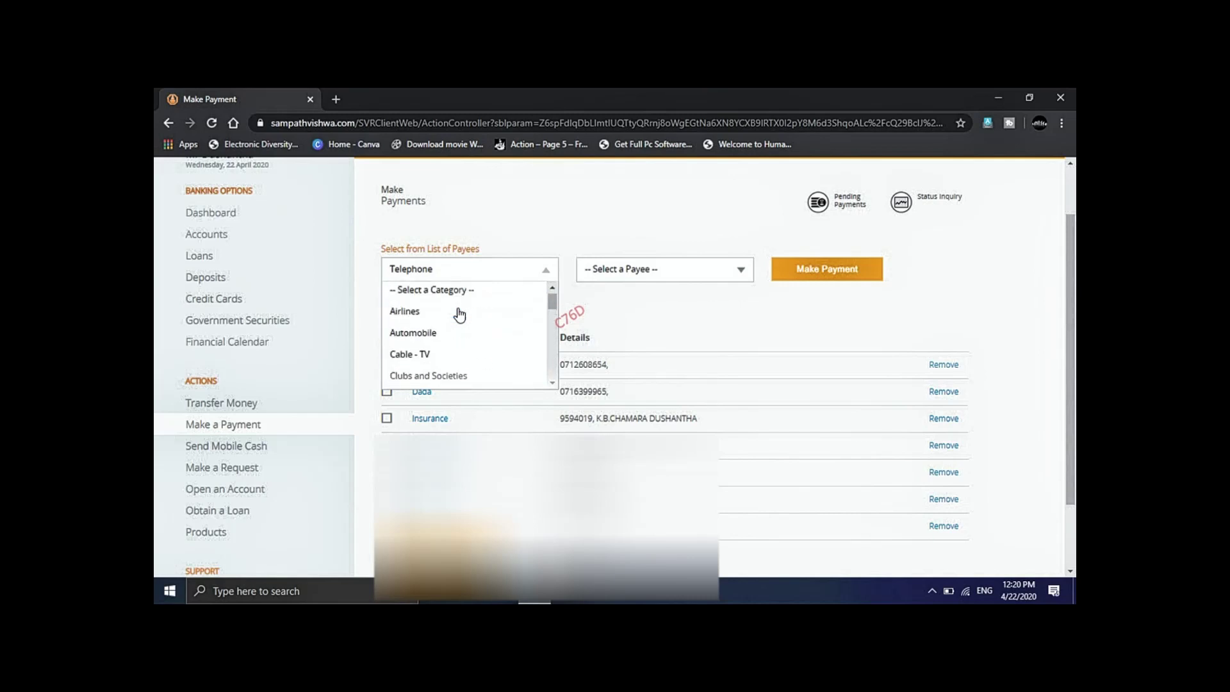
scroll(460, 314, down, 3)
scroll(456, 317, up, 1)
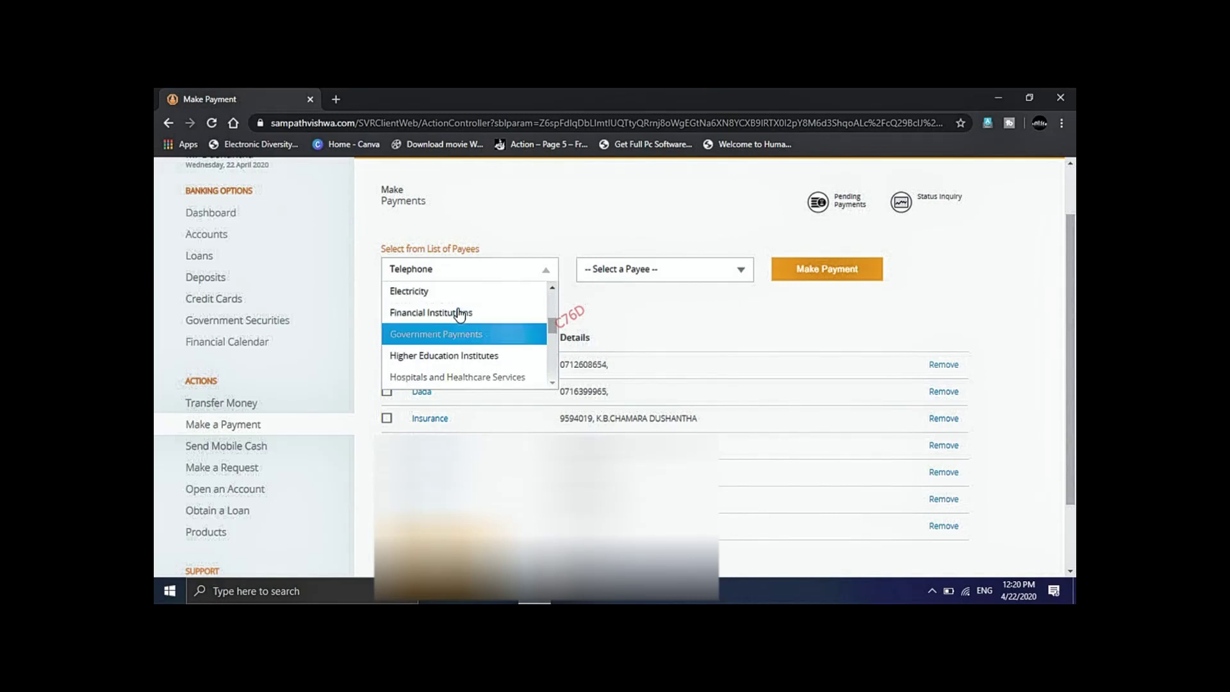
scroll(481, 348, down, 1)
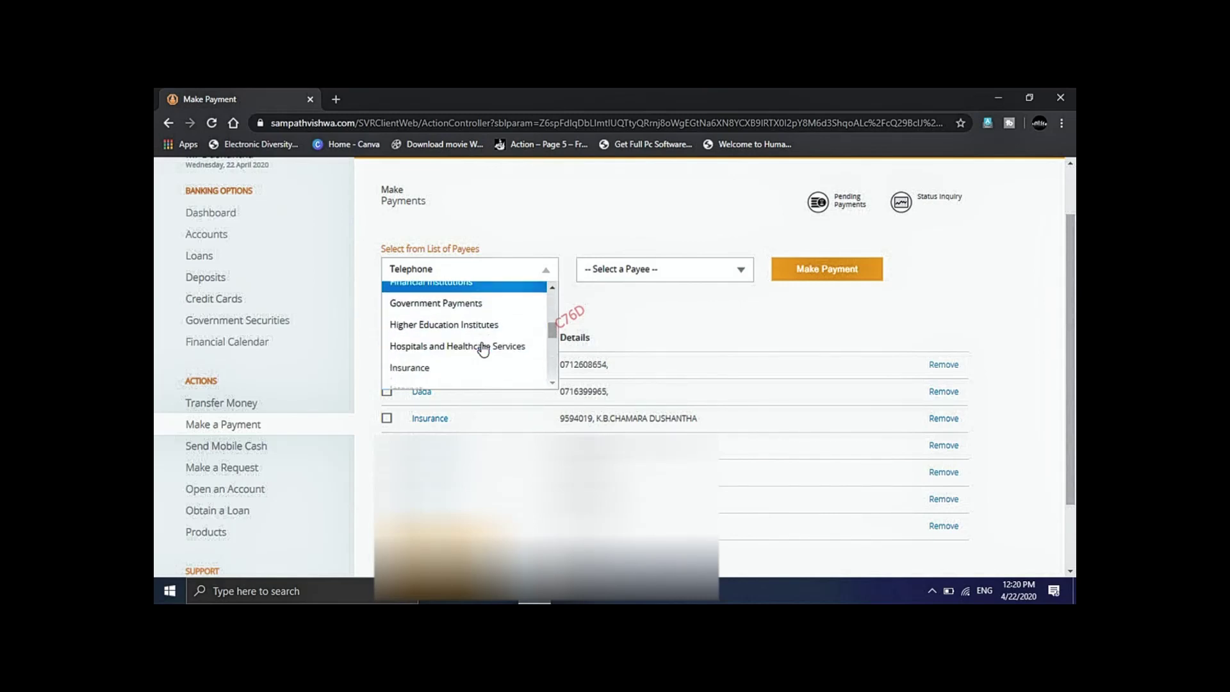
scroll(481, 346, down, 3)
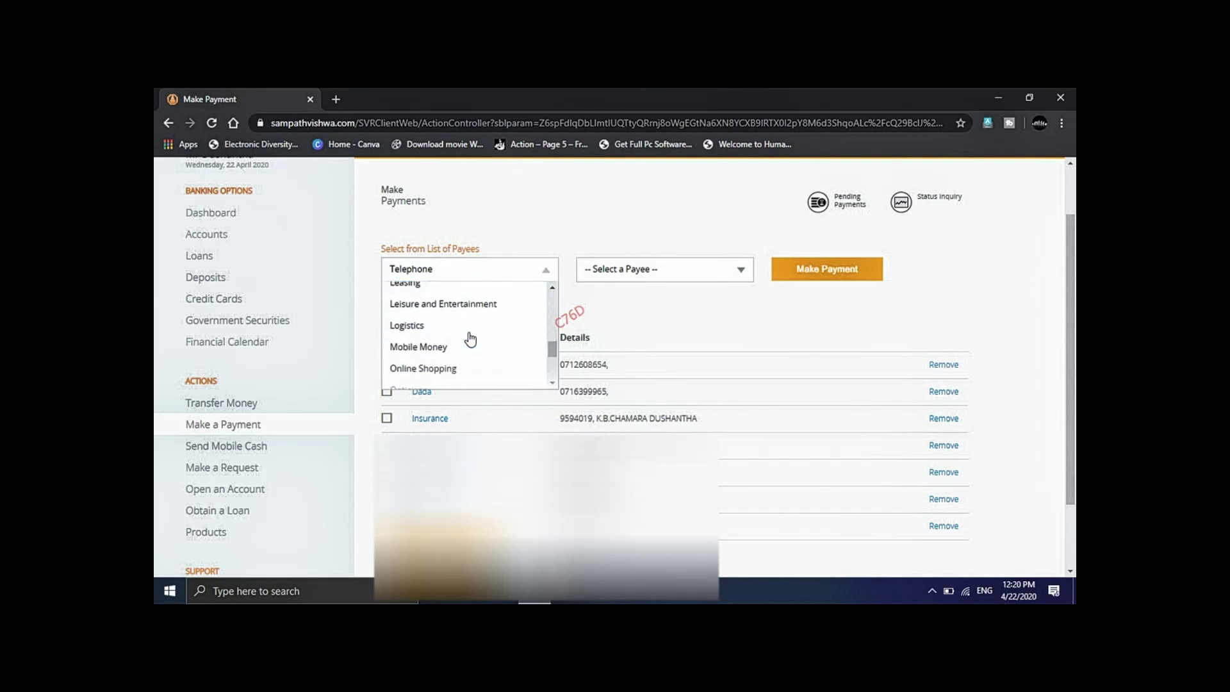
scroll(470, 339, down, 1)
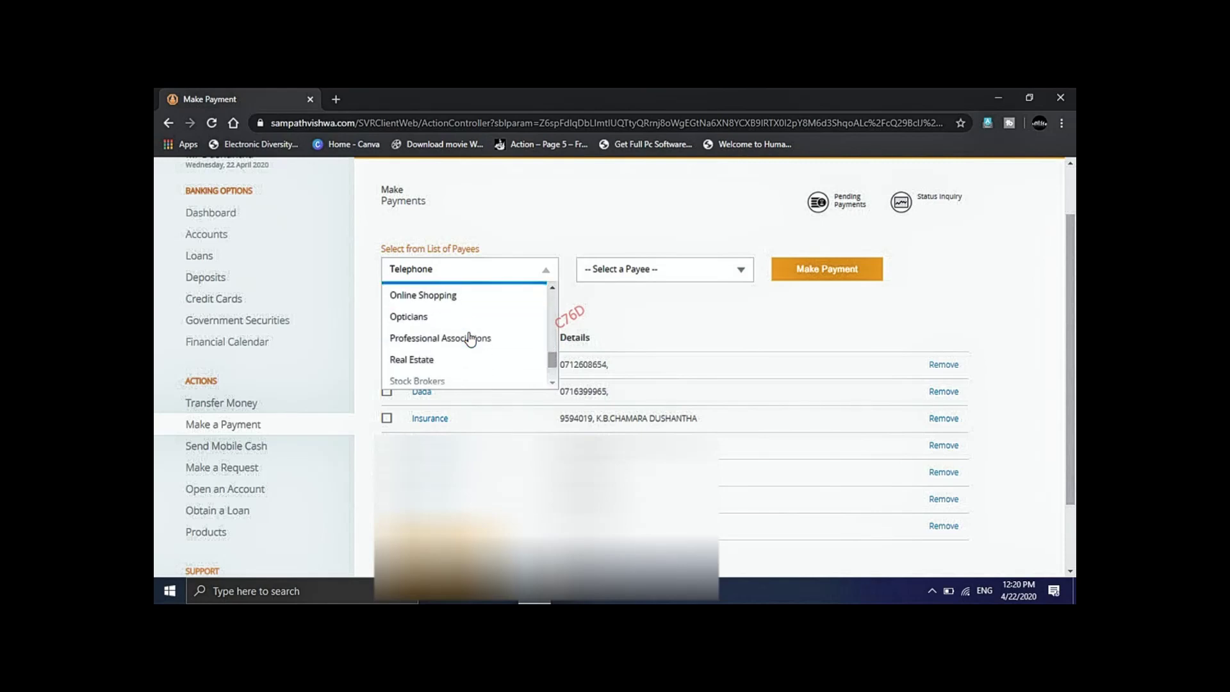
scroll(470, 339, down, 1)
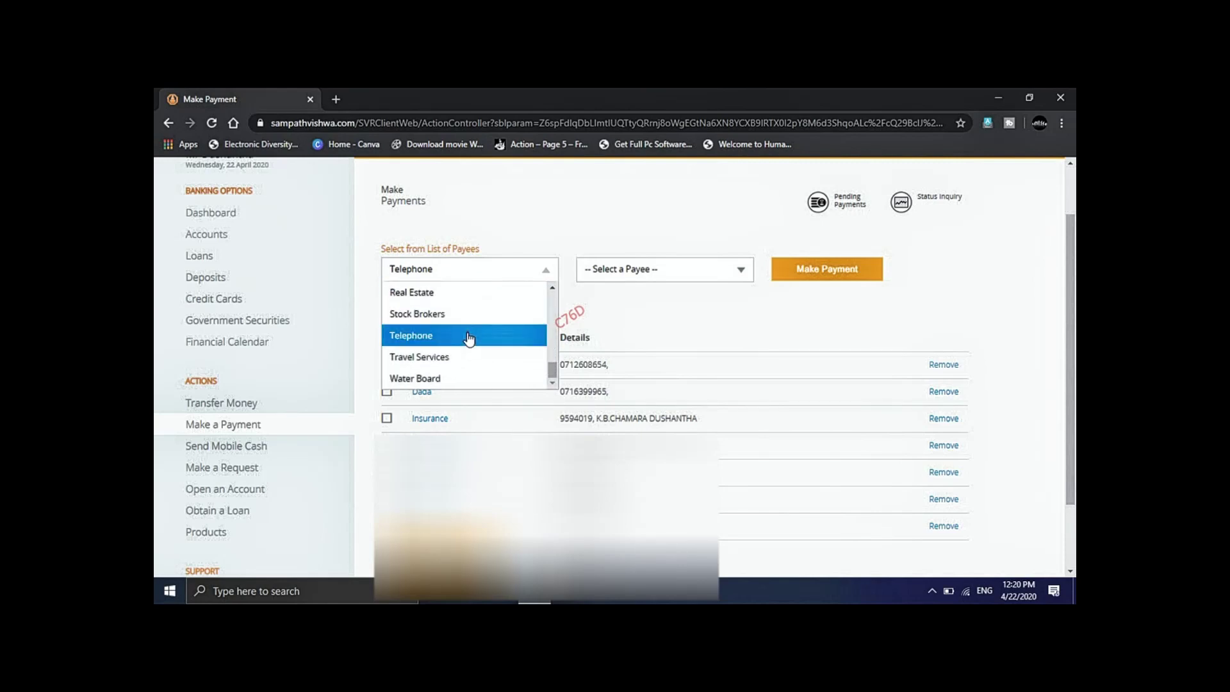
Choose the Telephone category with MOBITEL (PVT) LTD as the payee and open its payment form.
click(467, 338)
click(740, 274)
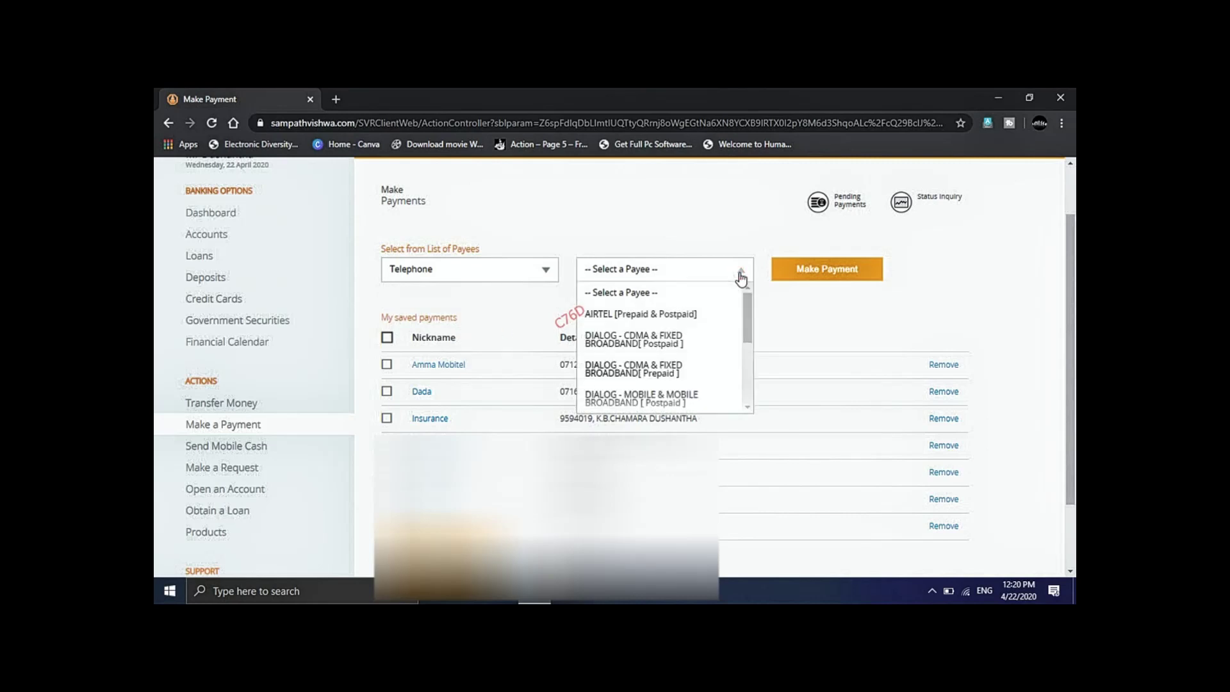
scroll(671, 349, down, 2)
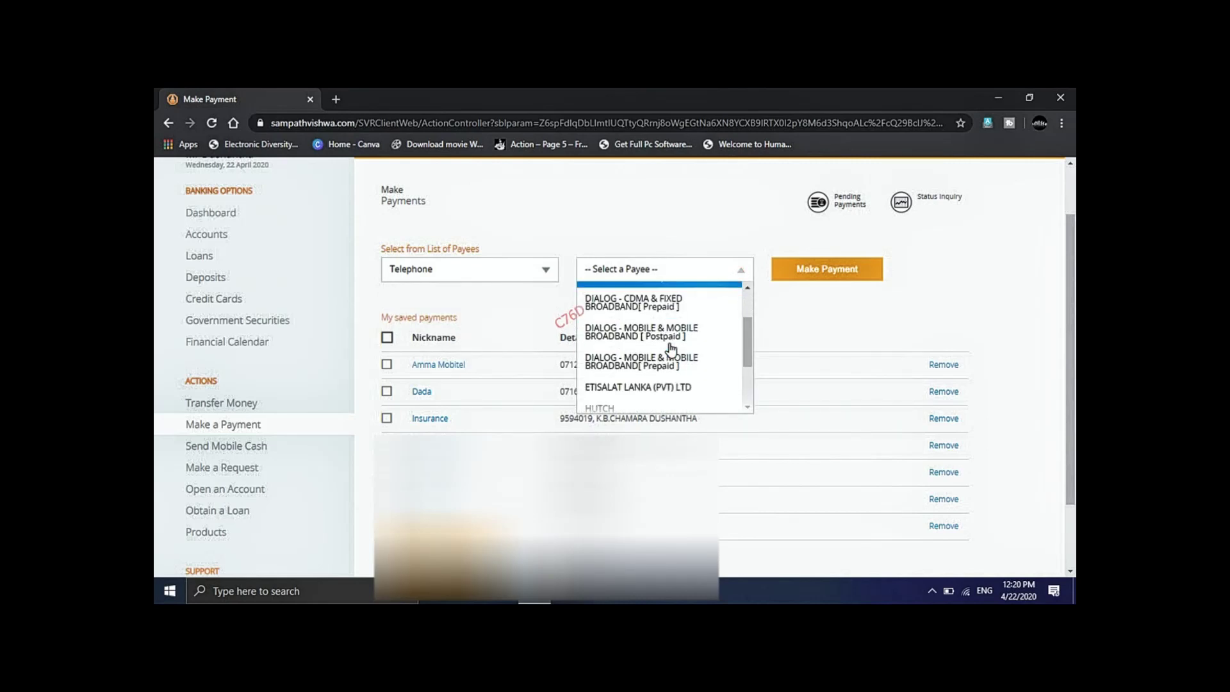
scroll(671, 349, down, 1)
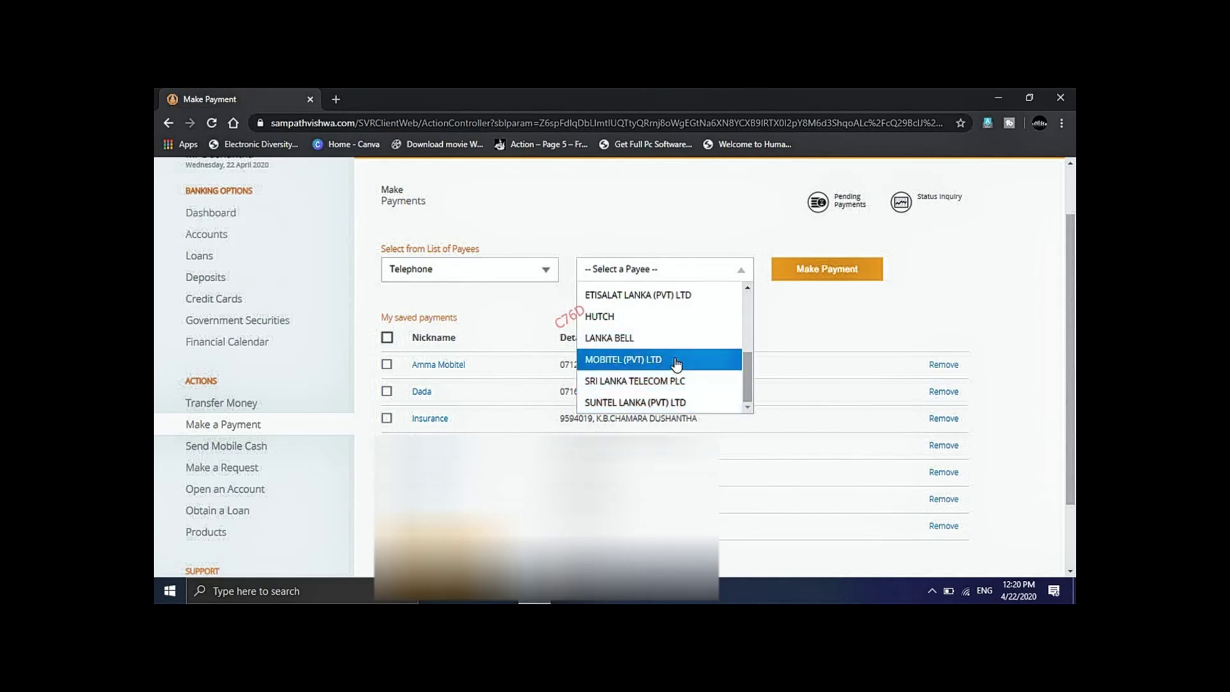
scroll(685, 360, up, 1)
scroll(698, 351, up, 2)
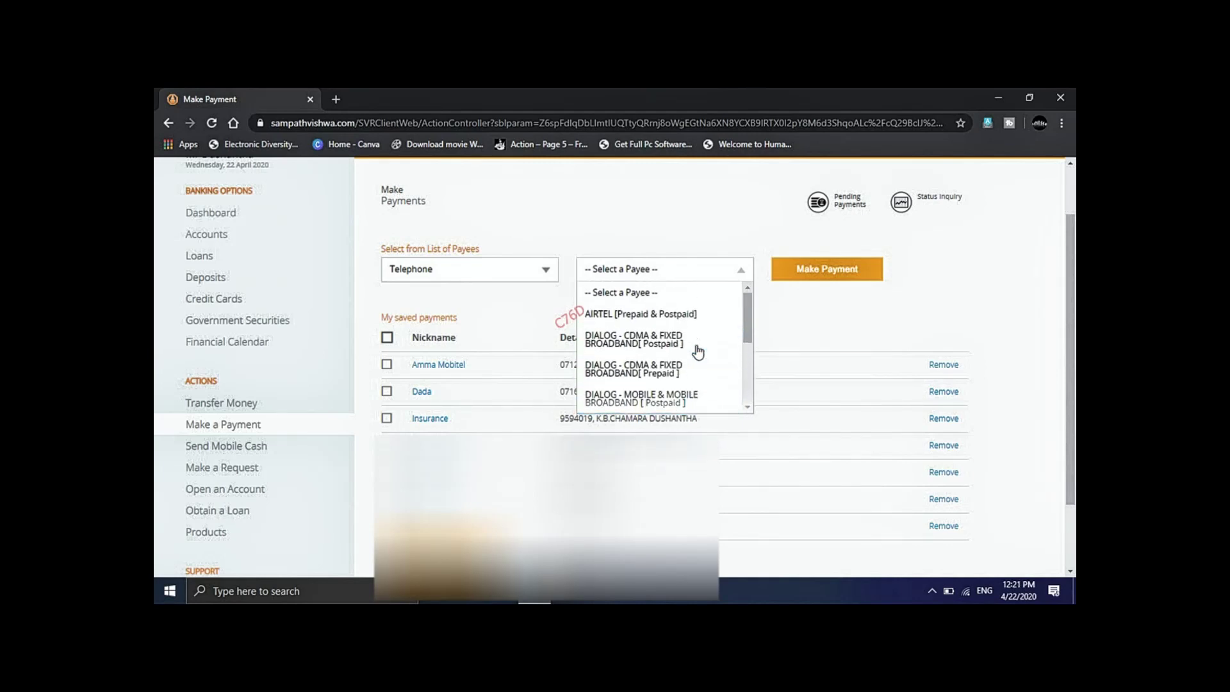
scroll(697, 351, down, 3)
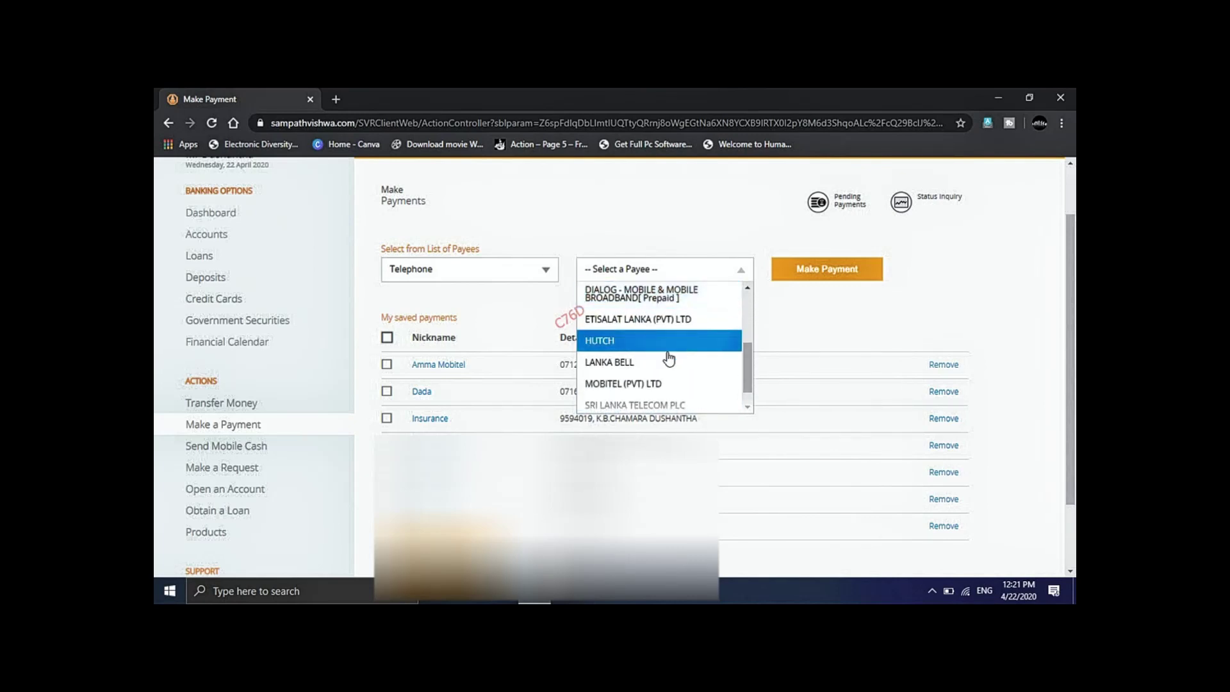
click(662, 387)
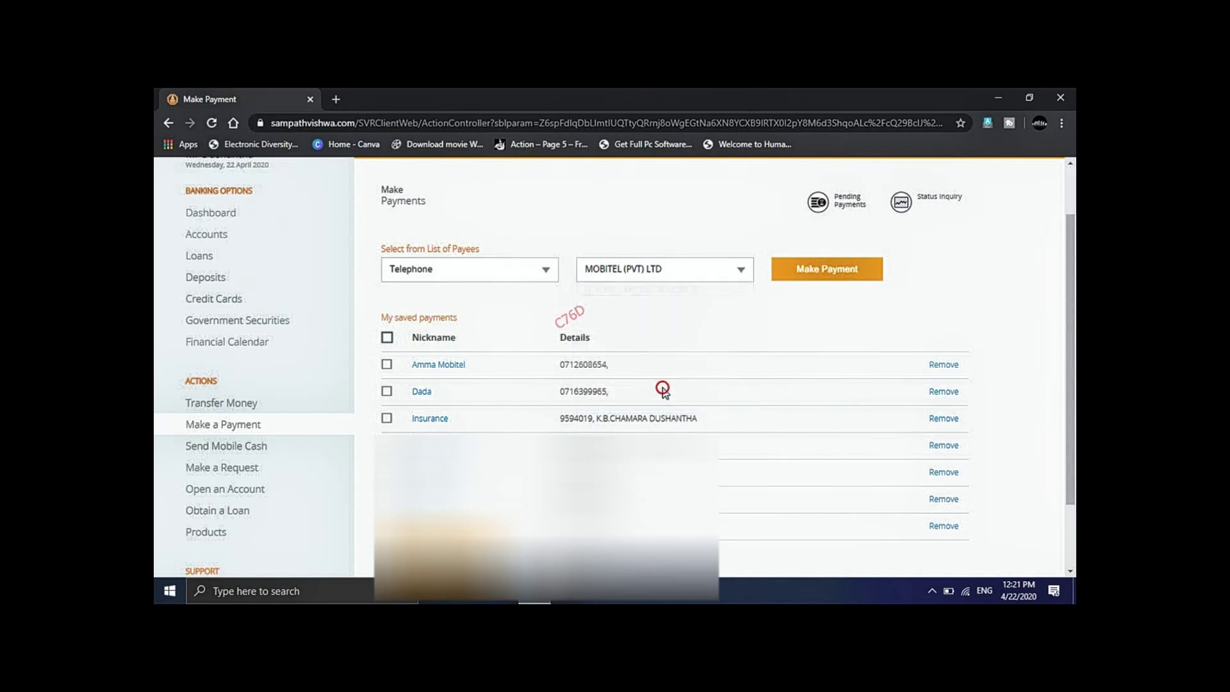
click(837, 273)
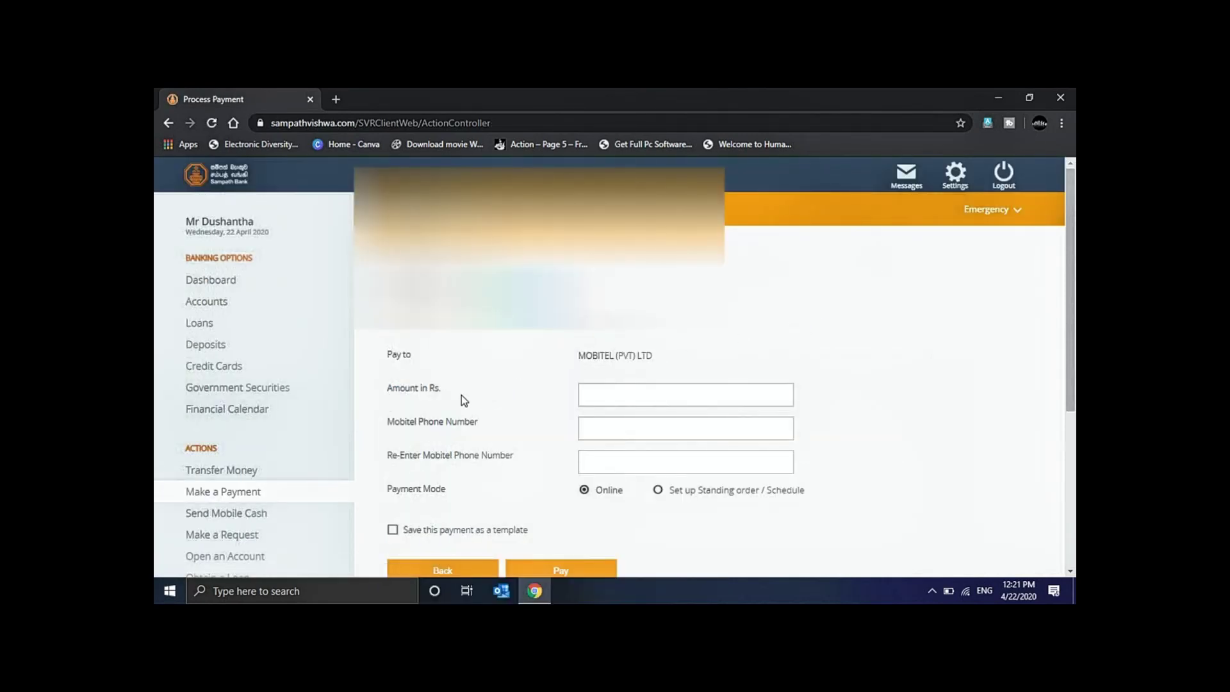
Examine the payment form's amount, Mobitel phone number, payment mode and template fields, along with the saved payments below them.
click(619, 395)
click(603, 427)
click(607, 460)
scroll(608, 463, down, 1)
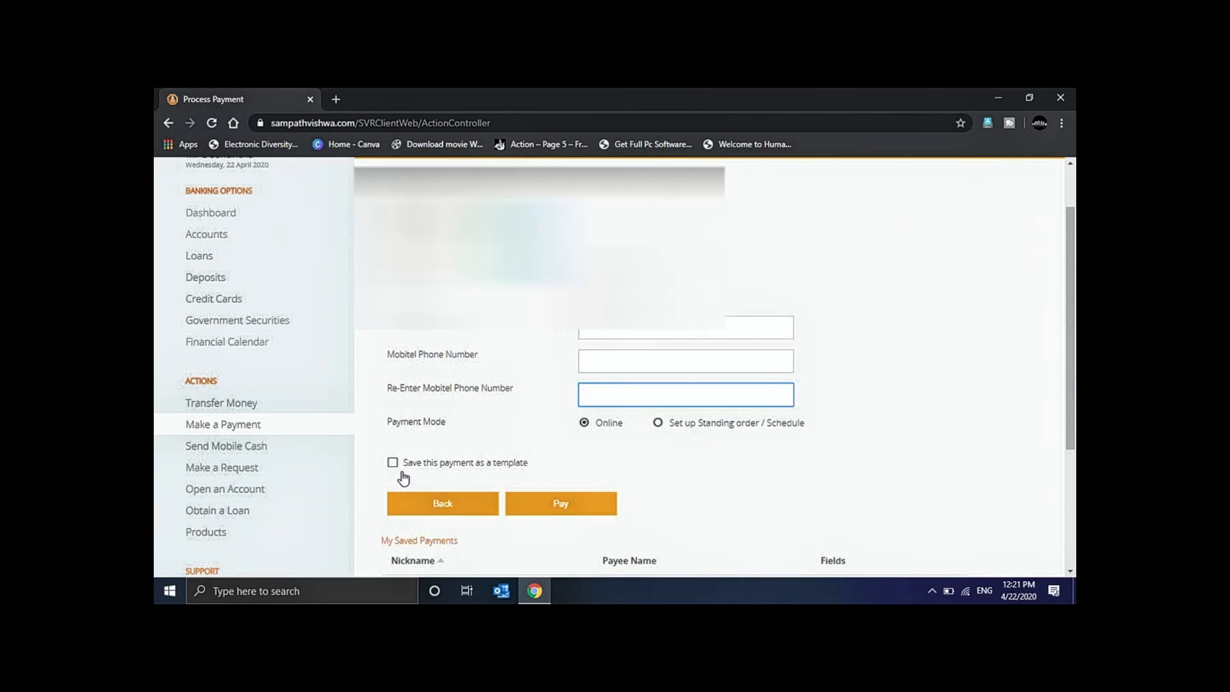
scroll(403, 478, down, 1)
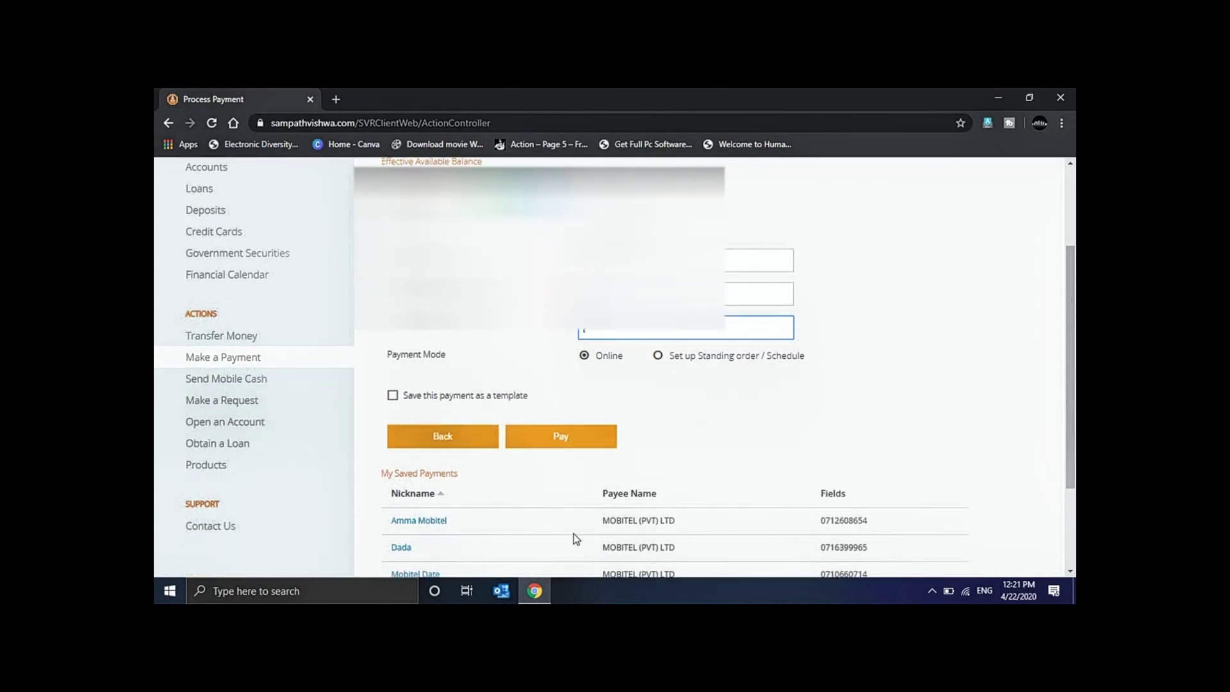
scroll(566, 436, up, 1)
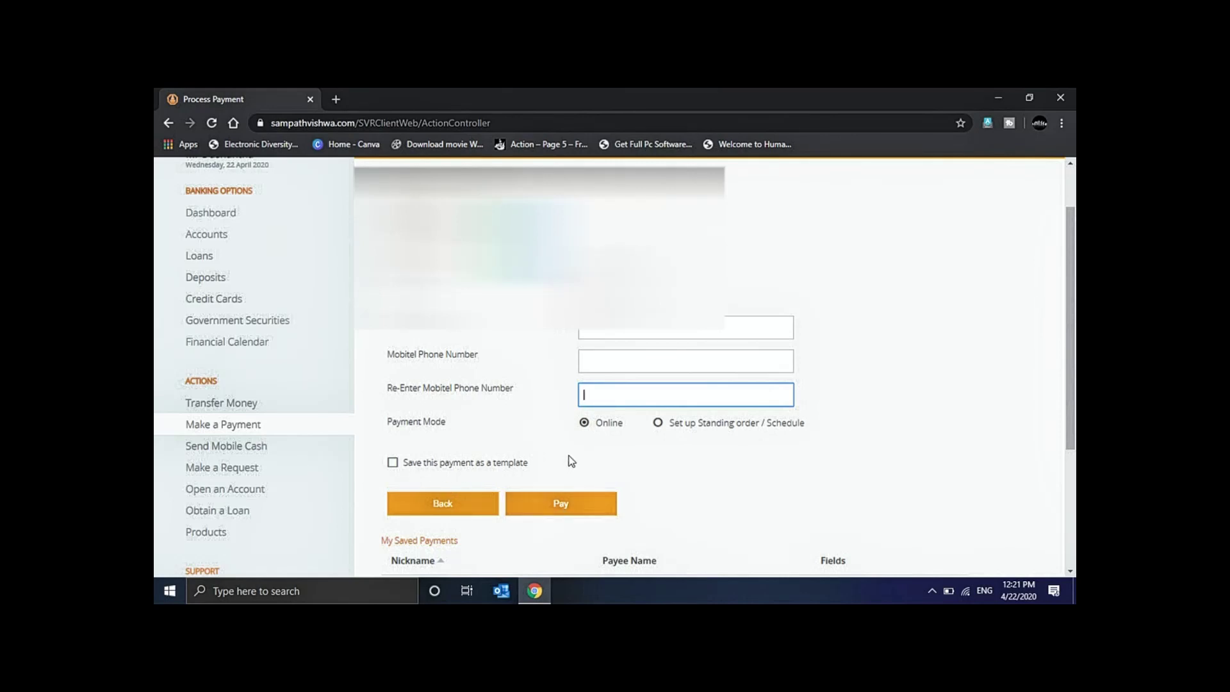
scroll(579, 451, down, 1)
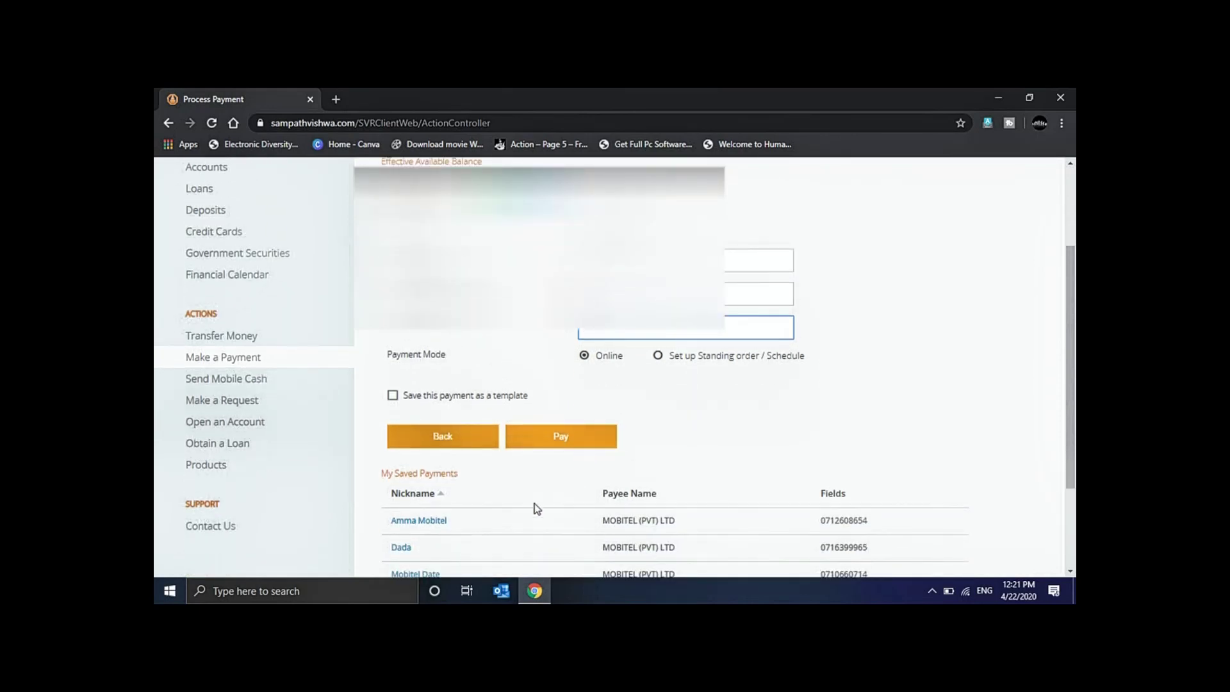
scroll(740, 475, up, 1)
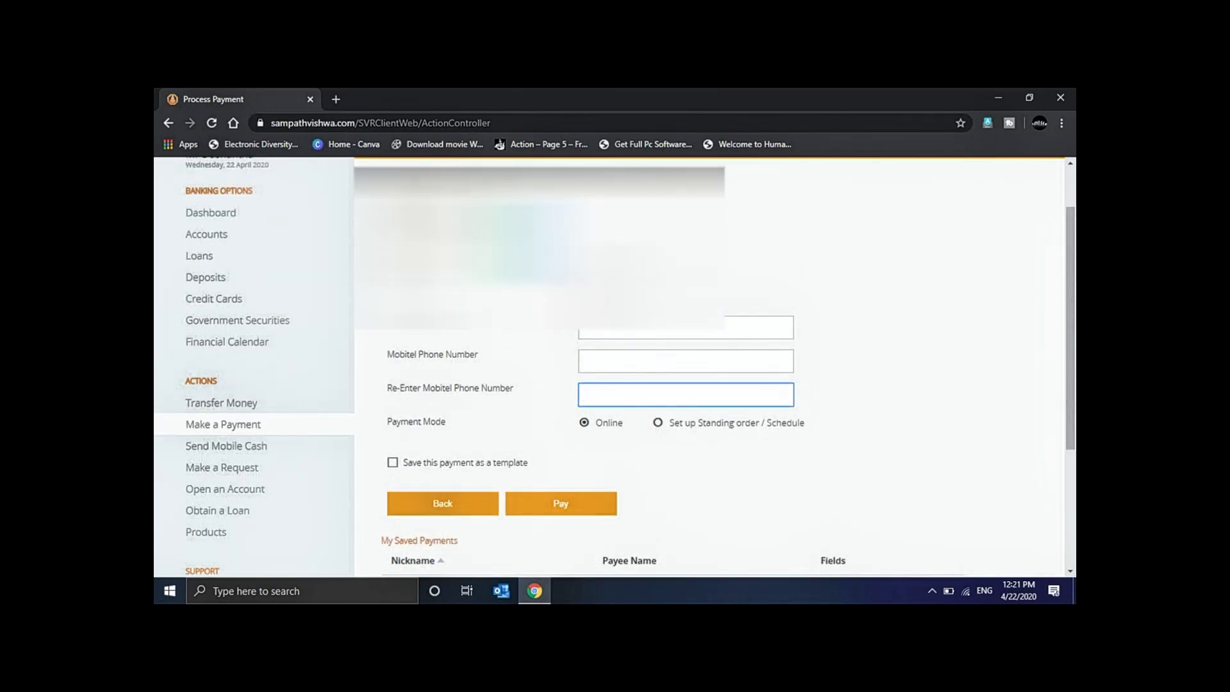
Leave the payment form for the dashboard and view the saved payee choices in its Pay section.
click(216, 425)
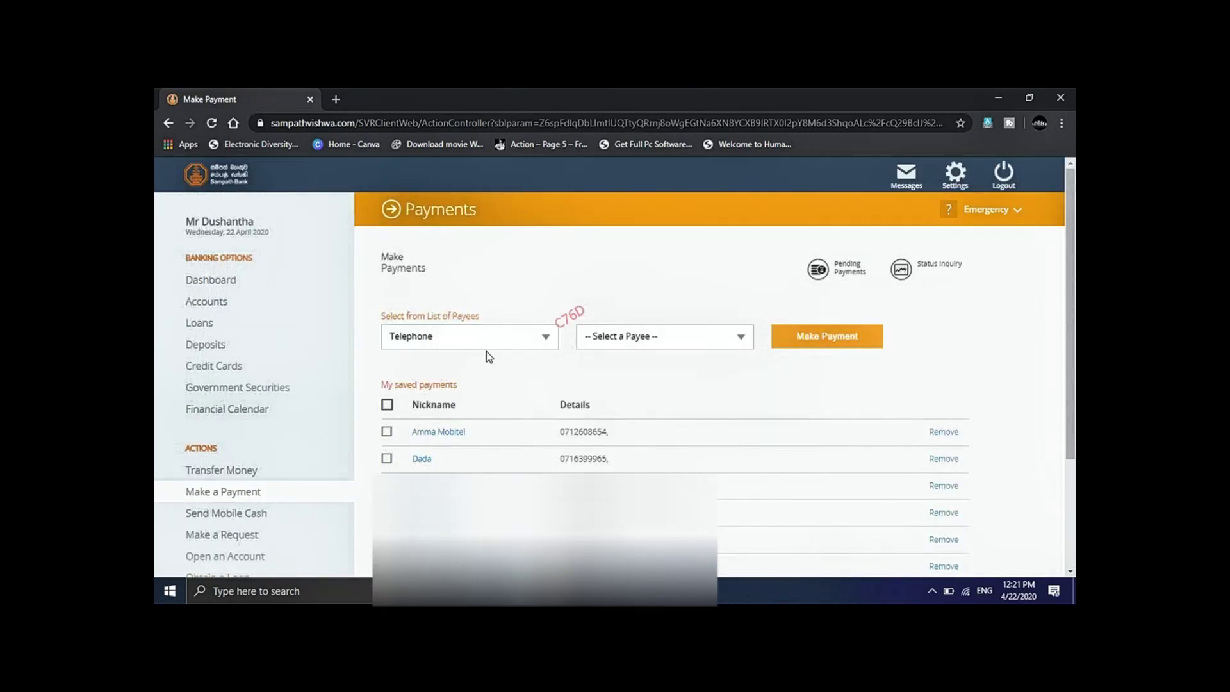
click(221, 280)
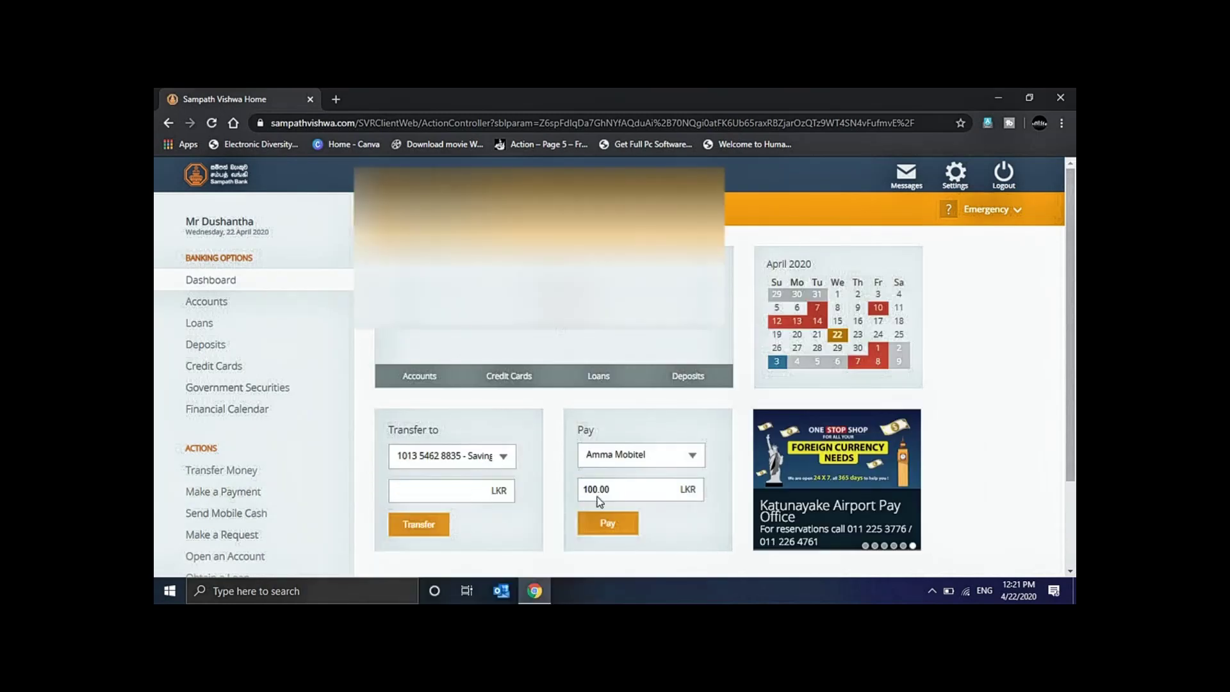
click(667, 463)
click(640, 472)
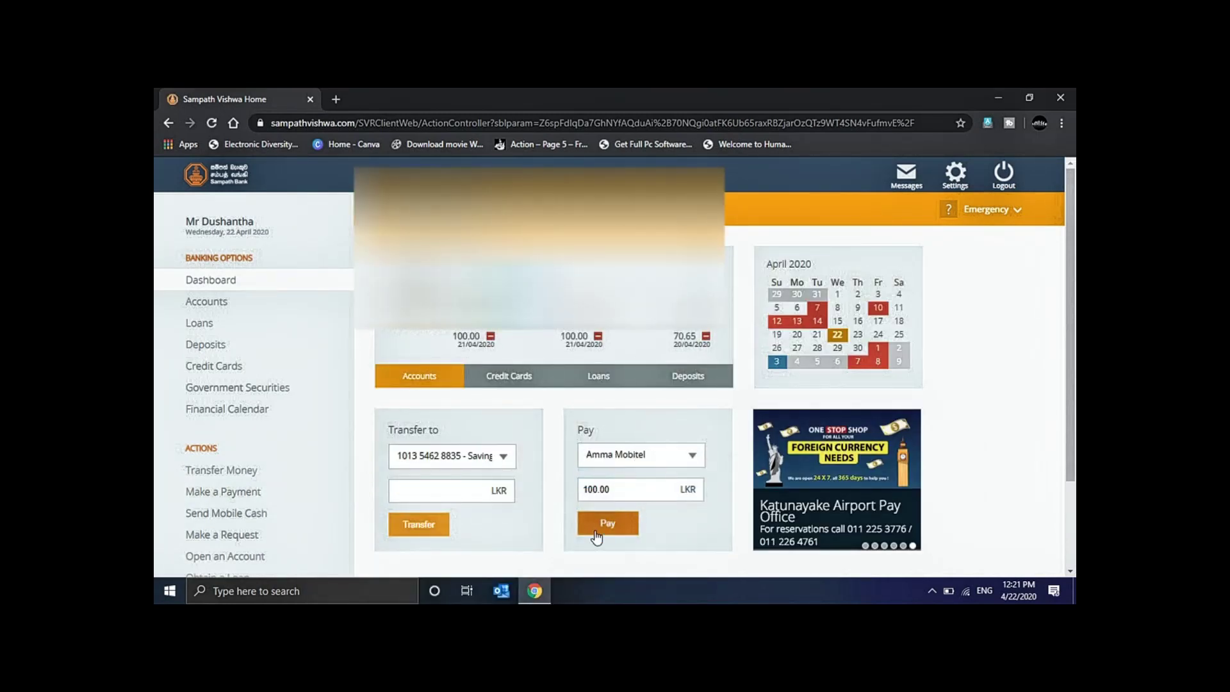